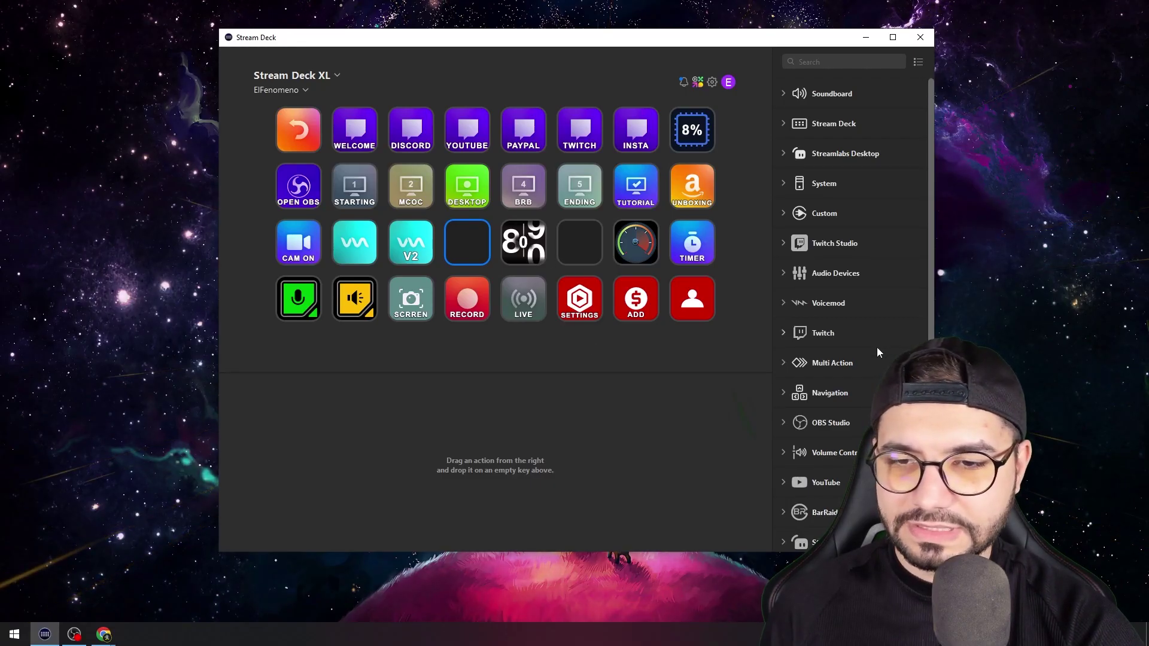
# - Place a BarRaider Stream Counter action on the empty key beside V2, then open the Marketplace
pyautogui.scroll(-3, 847, 383)
pyautogui.click(783, 422)
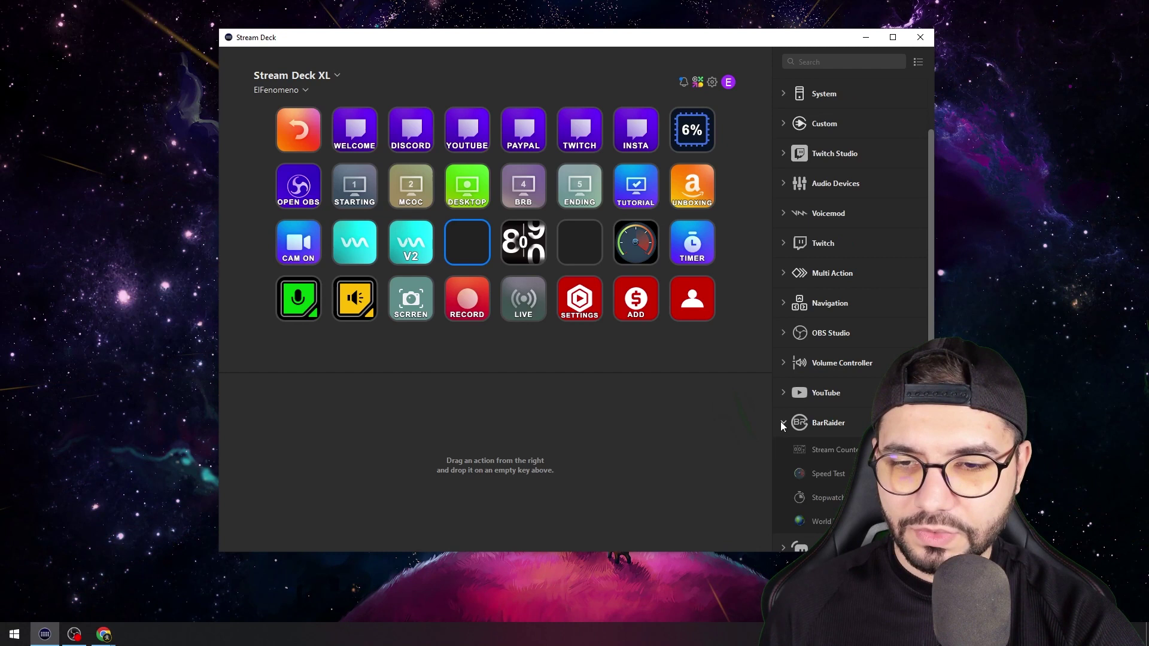
pyautogui.moveTo(844, 450)
pyautogui.mouseDown()
pyautogui.moveTo(588, 328)
pyautogui.moveTo(466, 242)
pyautogui.mouseUp()
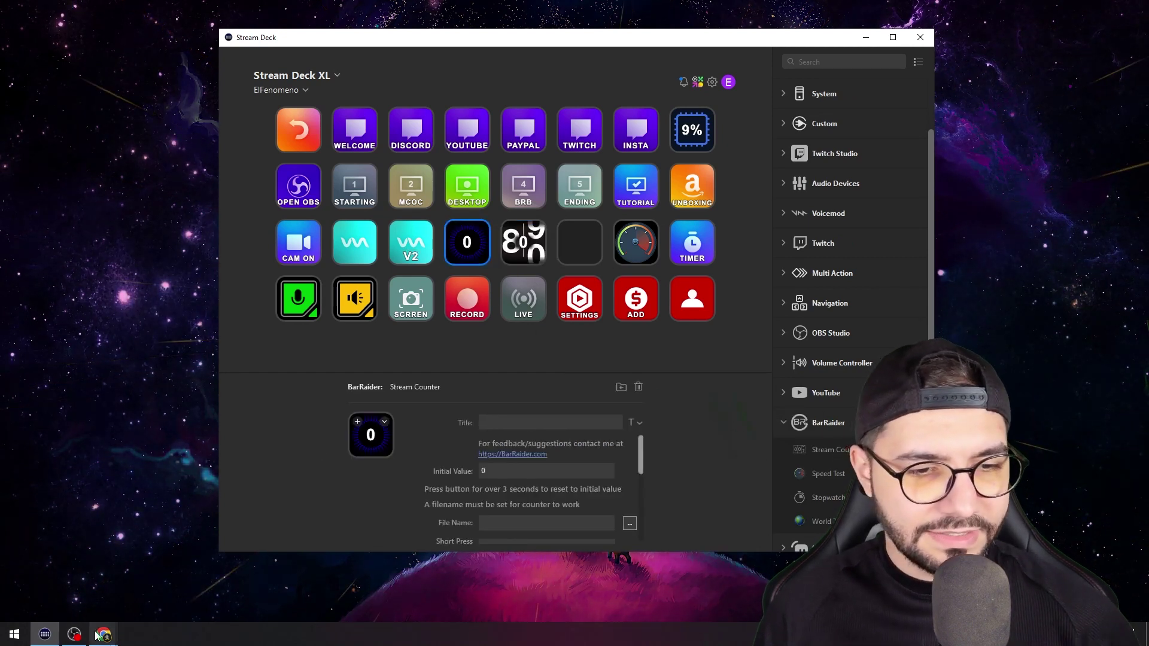
pyautogui.click(698, 82)
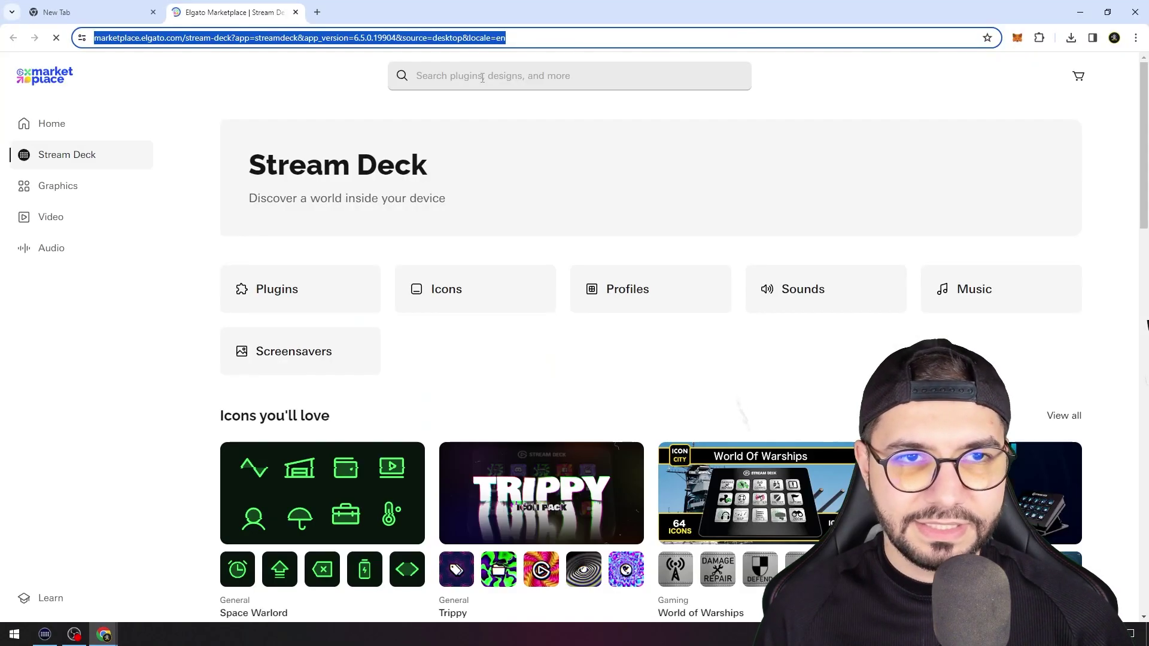
# - Search the marketplace for 'stream counter' and open the Stream Counter plugin page
pyautogui.click(483, 78)
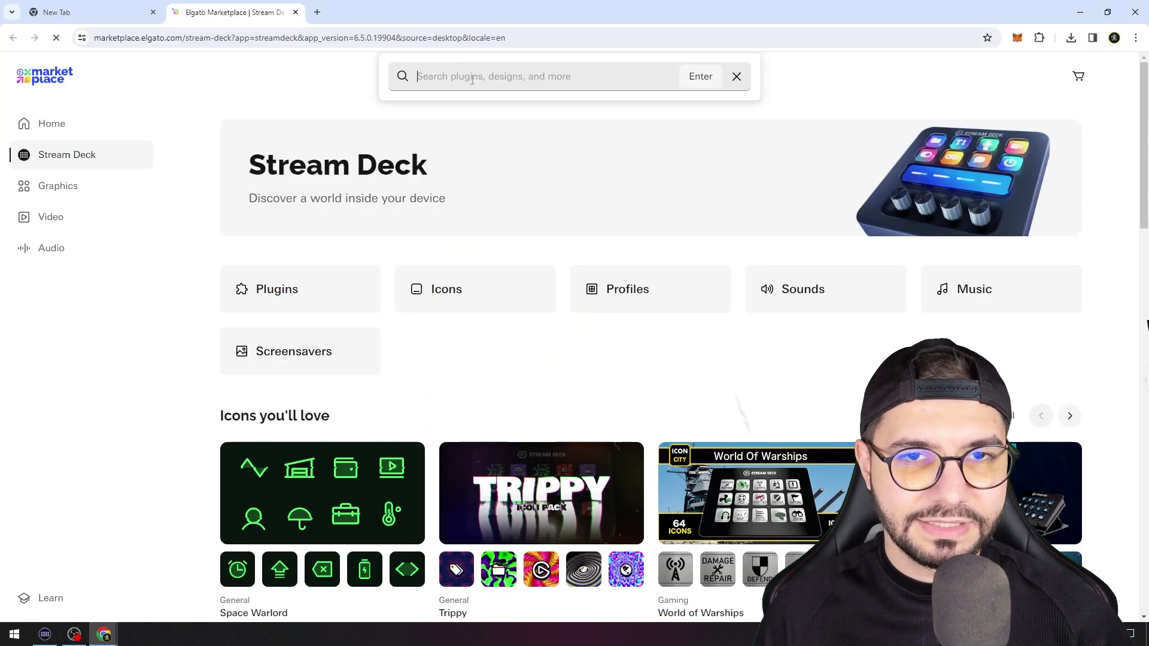
pyautogui.write('stream ')
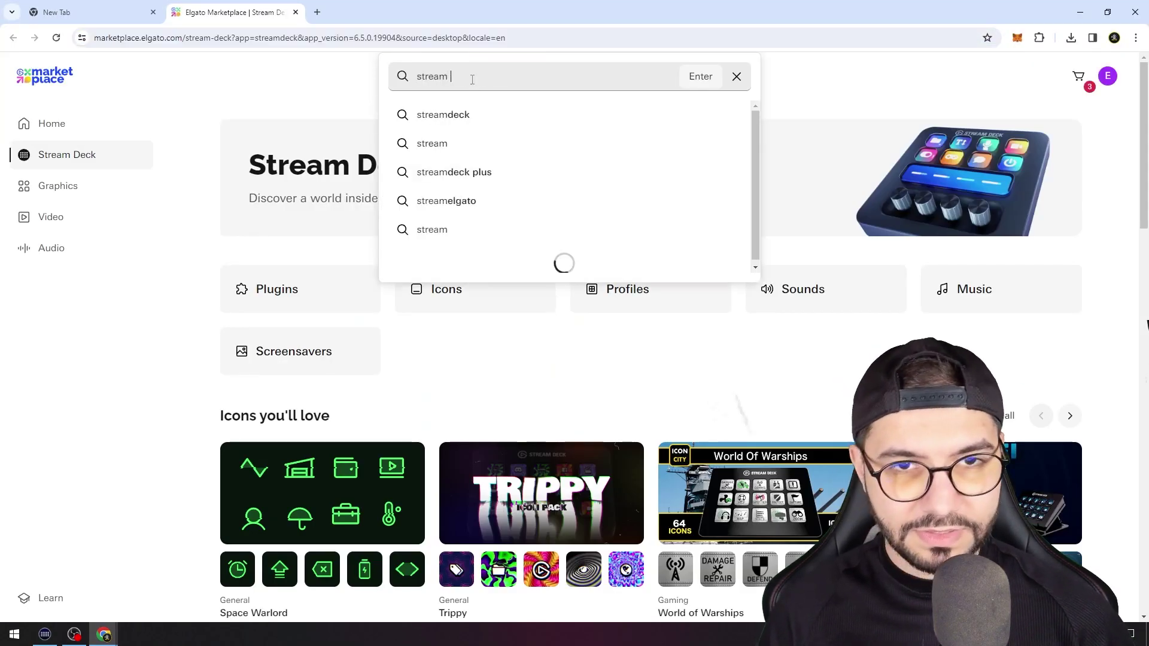
pyautogui.write('counter')
pyautogui.press('Return')
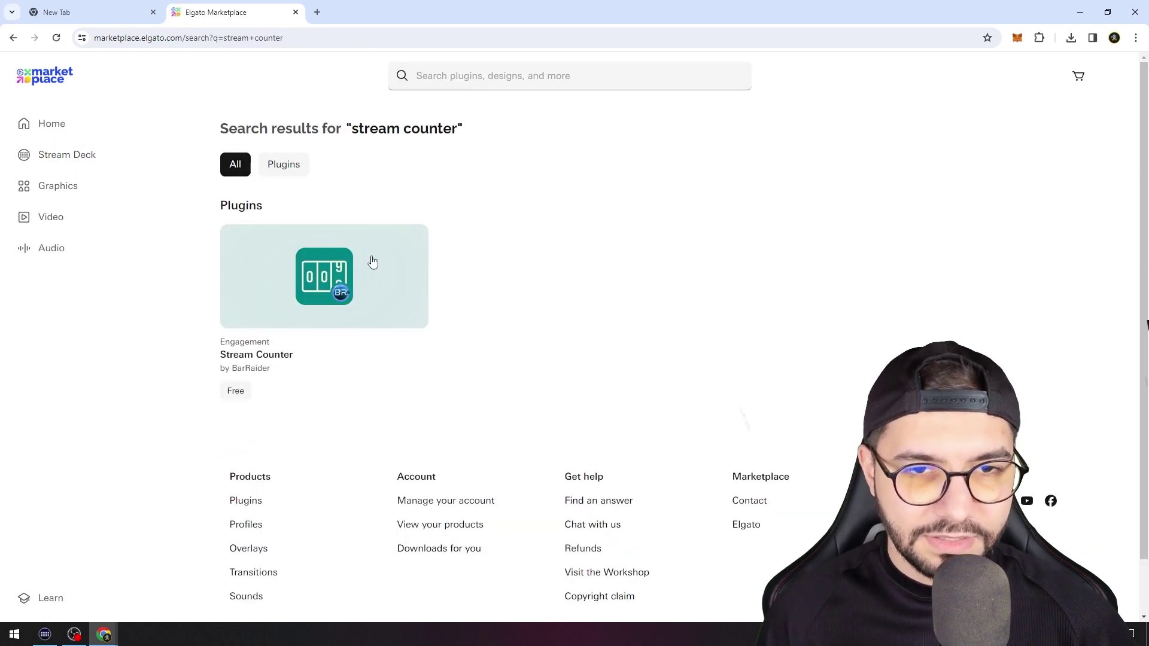
pyautogui.click(335, 260)
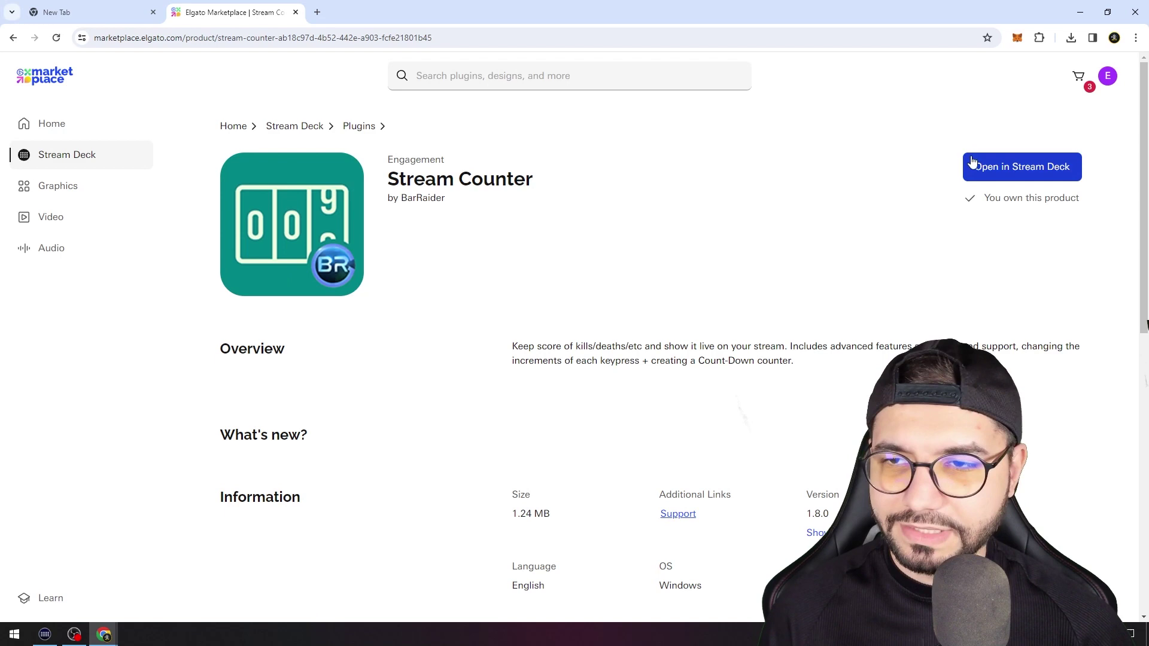
# - Search 'window', view the Windows Shutdown Menu plugin, then go back to the results
pyautogui.click(442, 76)
pyautogui.write('win')
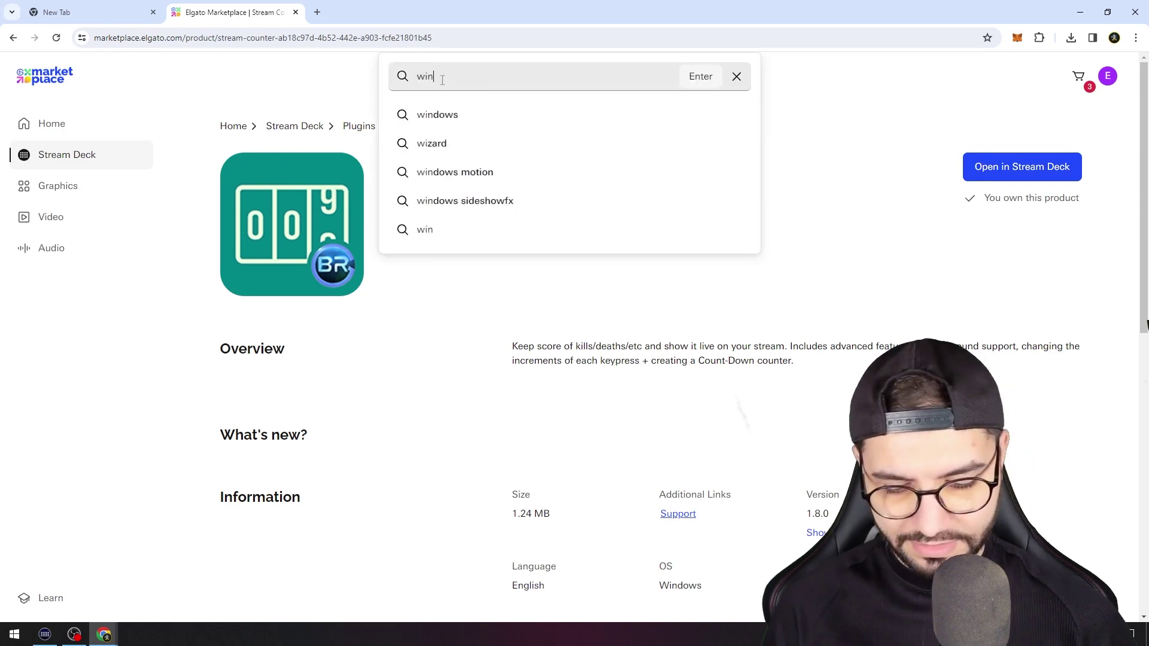
pyautogui.write('dow')
pyautogui.press('Return')
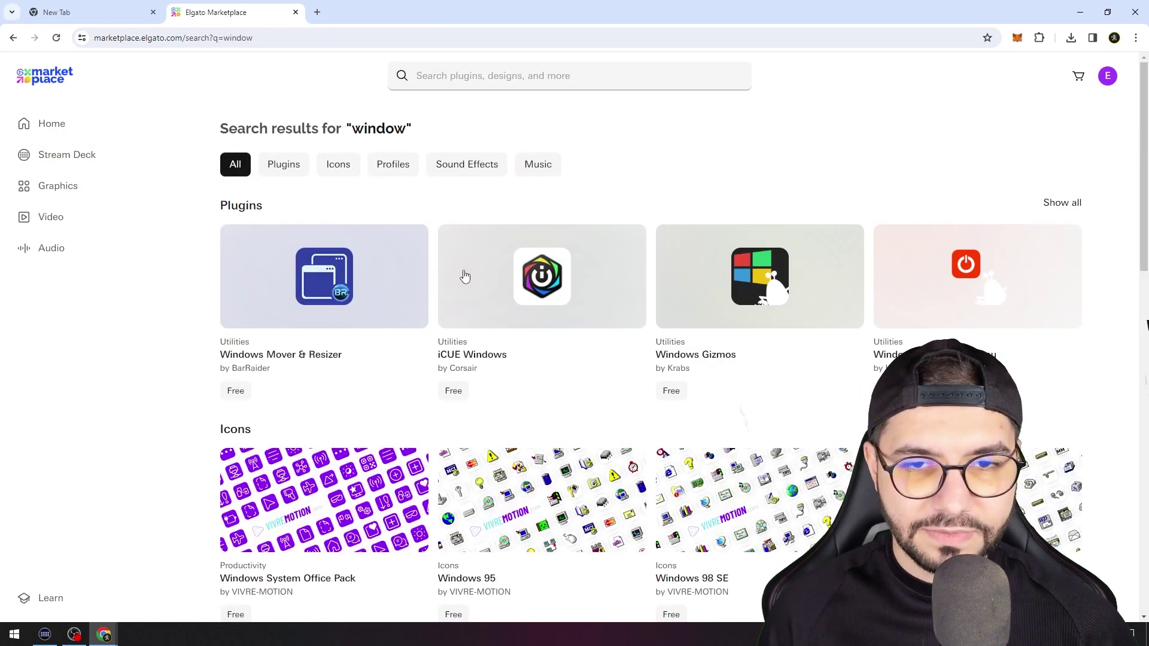
pyautogui.click(923, 270)
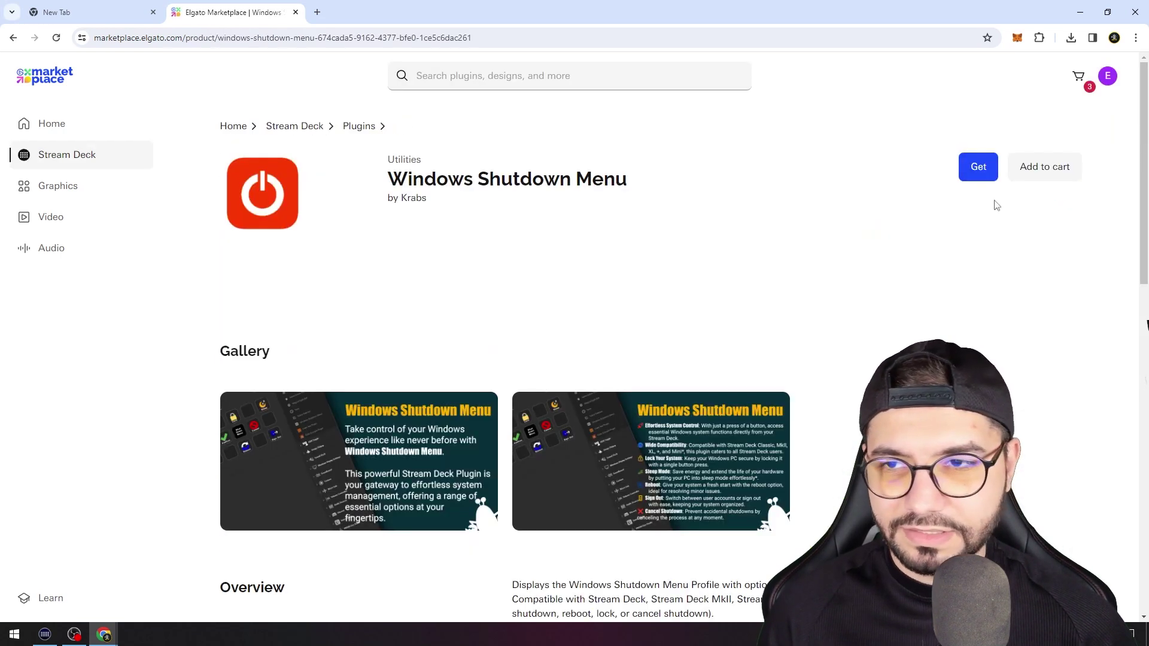
pyautogui.click(973, 172)
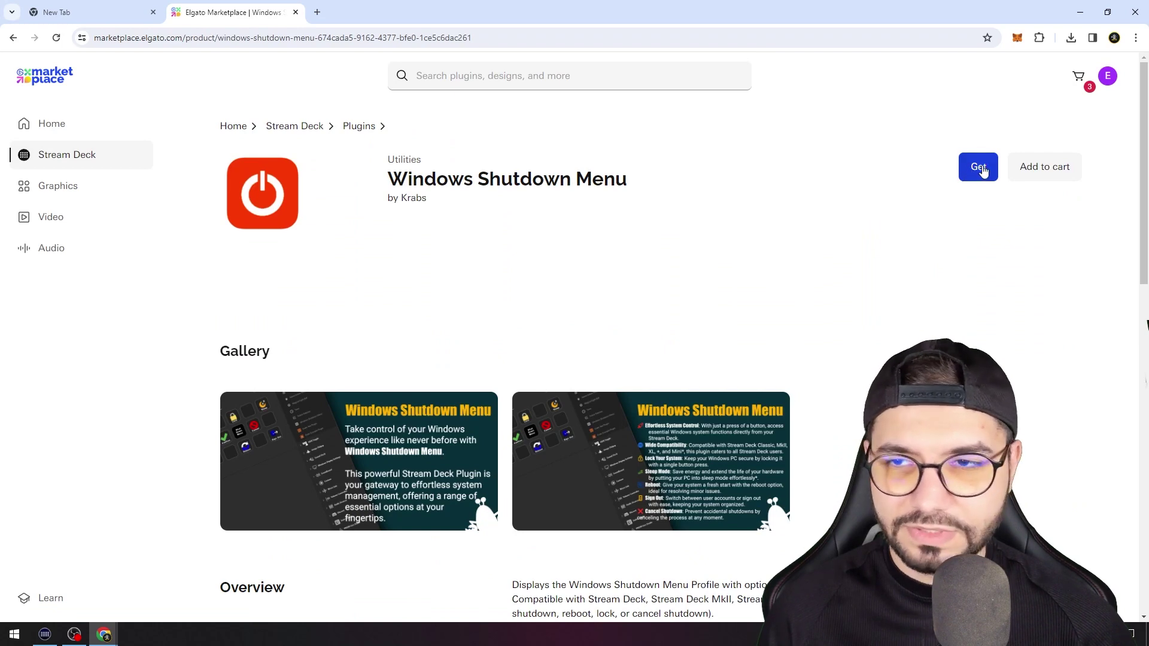
pyautogui.click(13, 37)
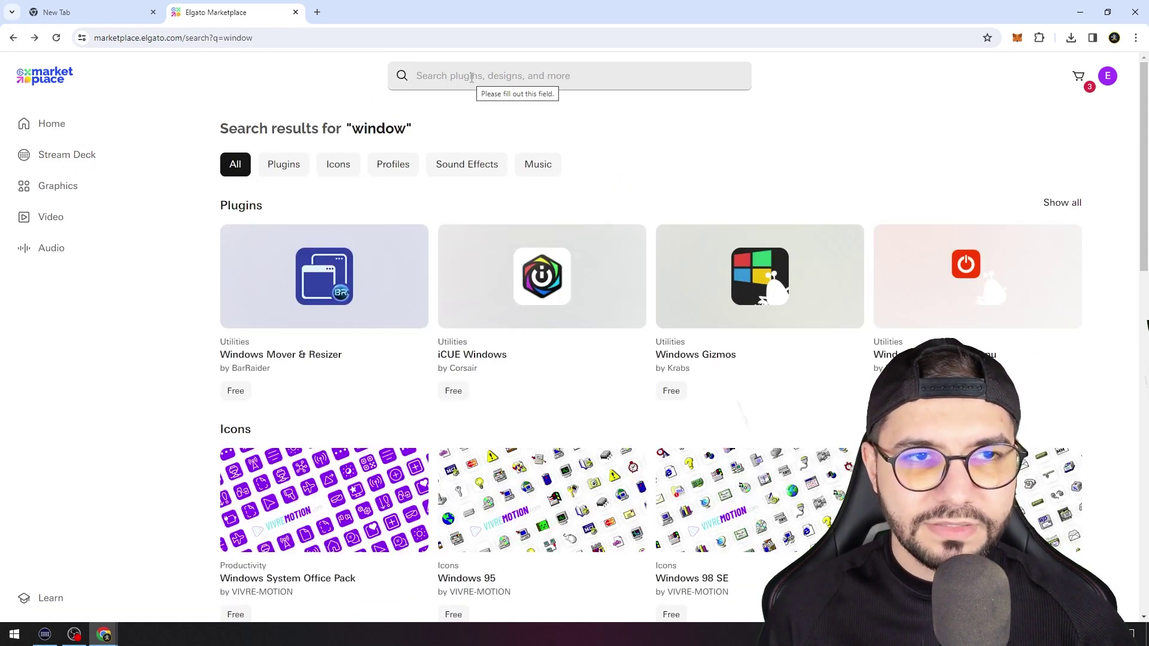
# - Search 'stream counter' again and reopen the BarRaider Stream Counter page showing it owned
pyautogui.click(471, 77)
pyautogui.write('stream')
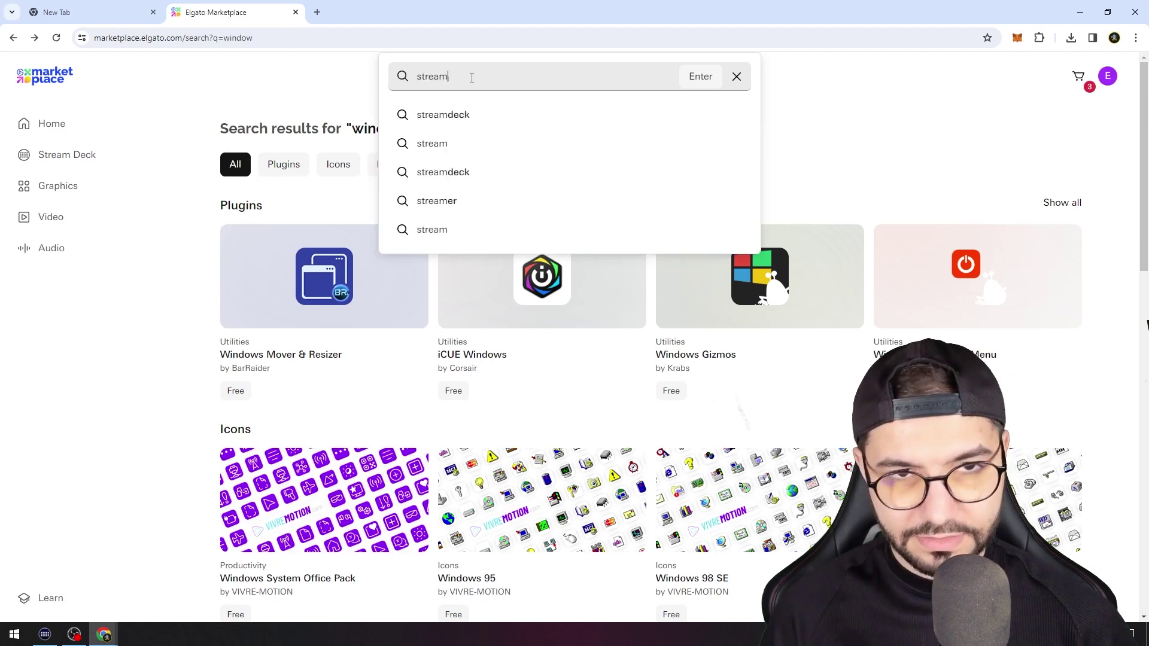
pyautogui.write(' counter')
pyautogui.press('Return')
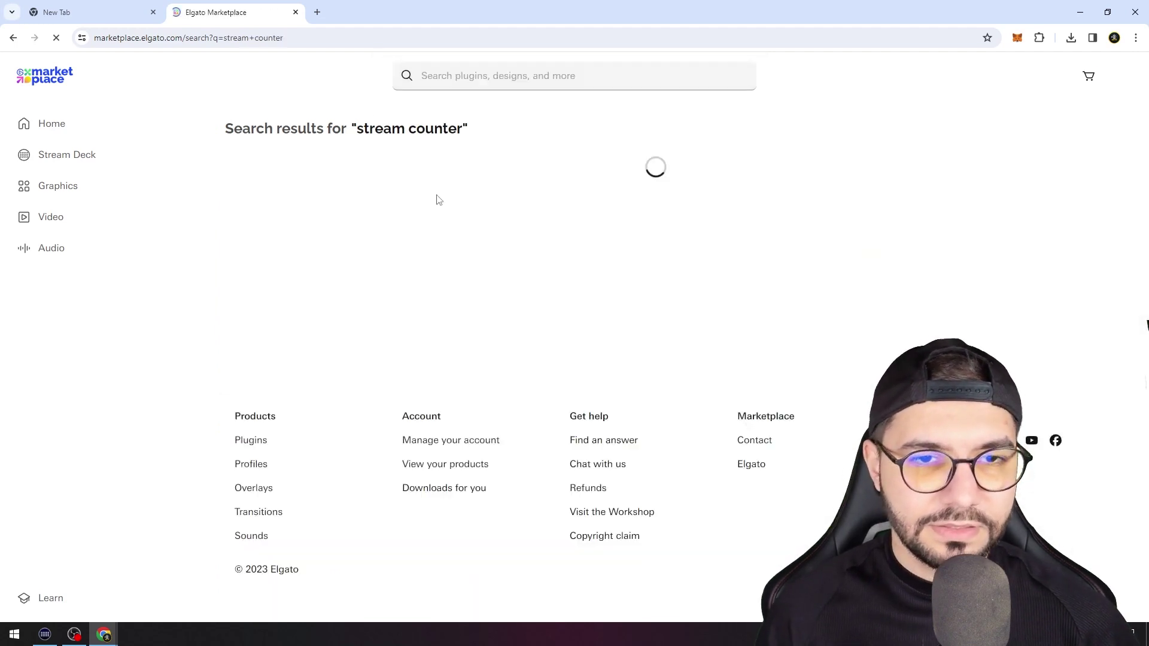
pyautogui.click(359, 275)
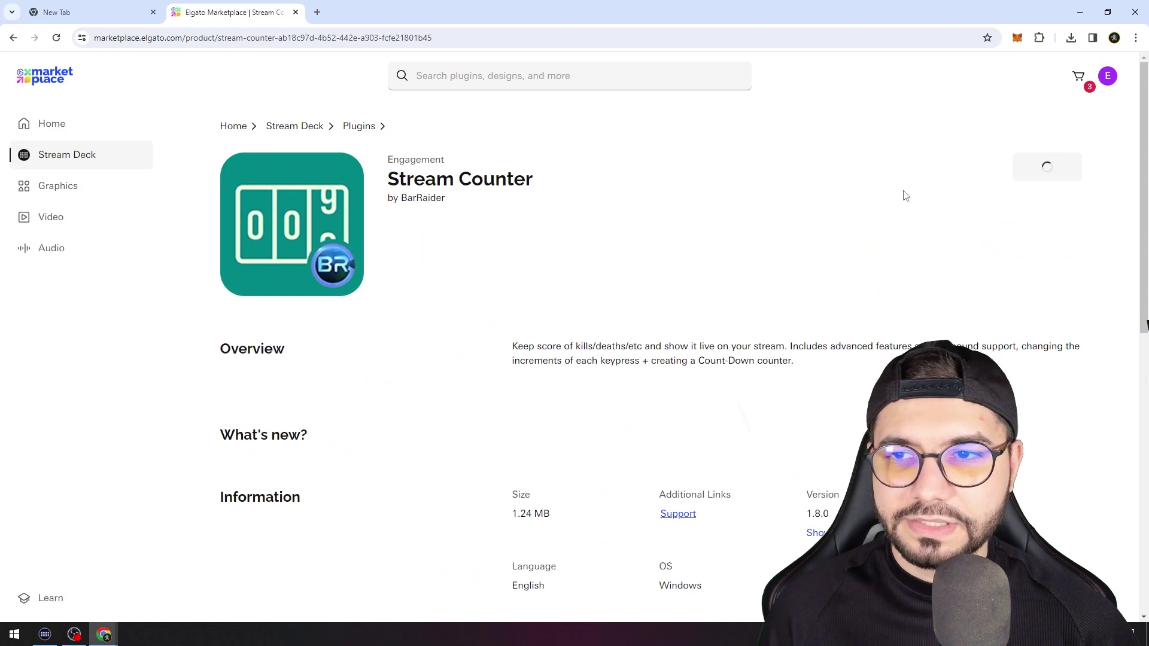
# - Delete the counter key and drag a fresh Stream Counter onto the same key
pyautogui.click(1081, 12)
pyautogui.rightClick(468, 242)
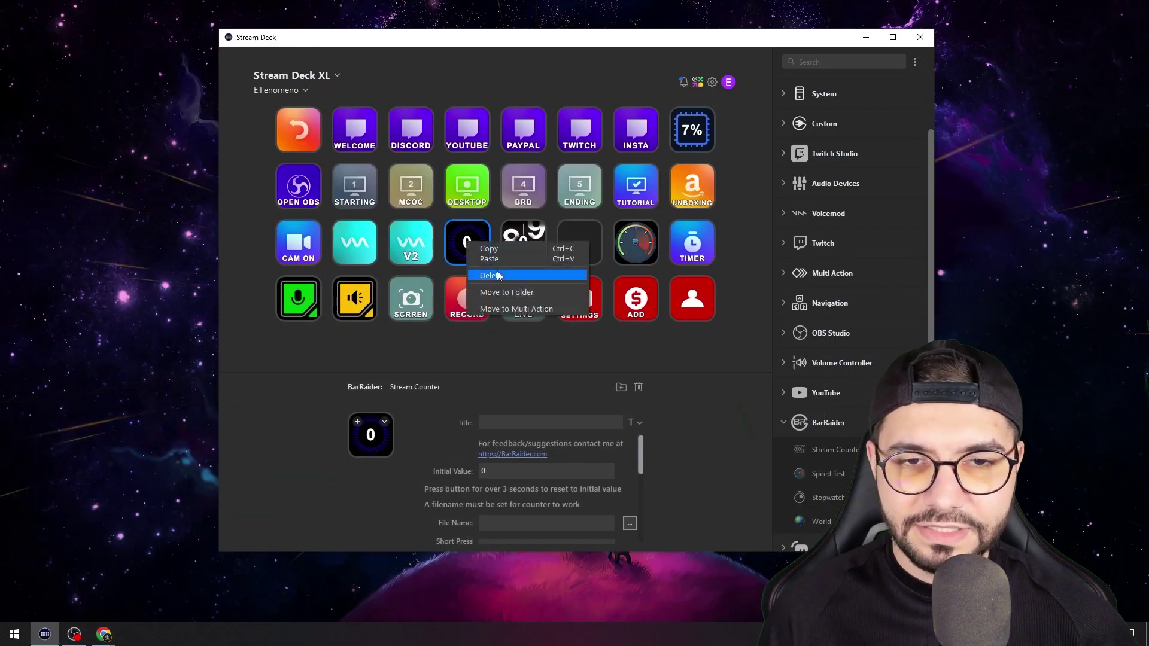
pyautogui.click(498, 276)
pyautogui.click(639, 317)
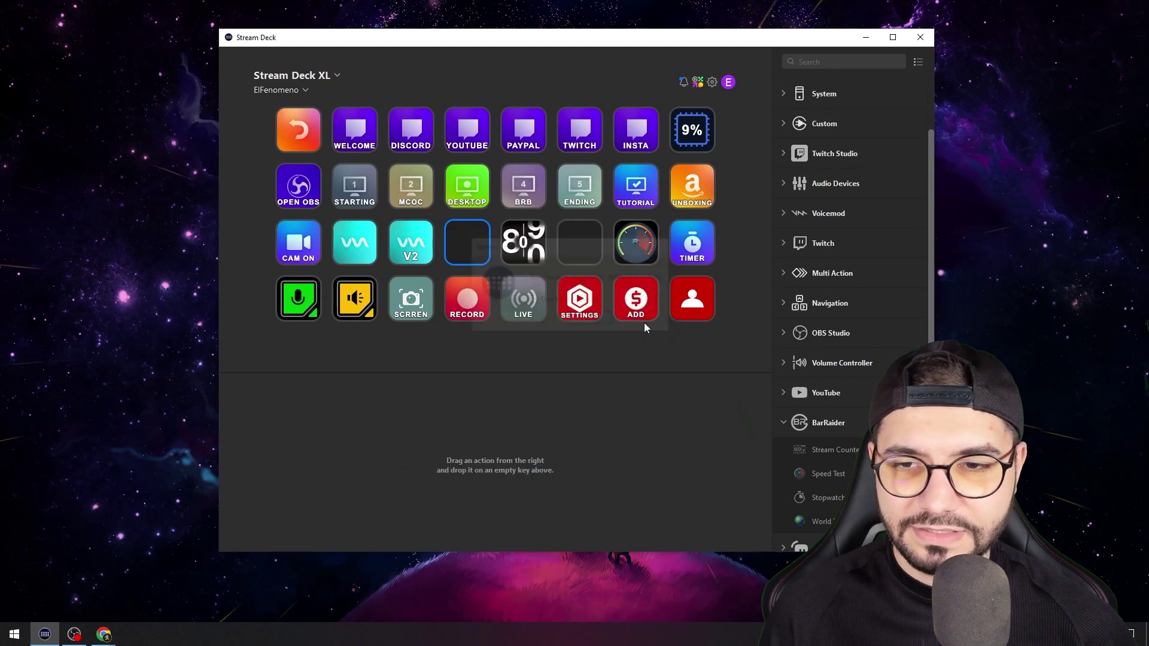
pyautogui.scroll(-3, 844, 431)
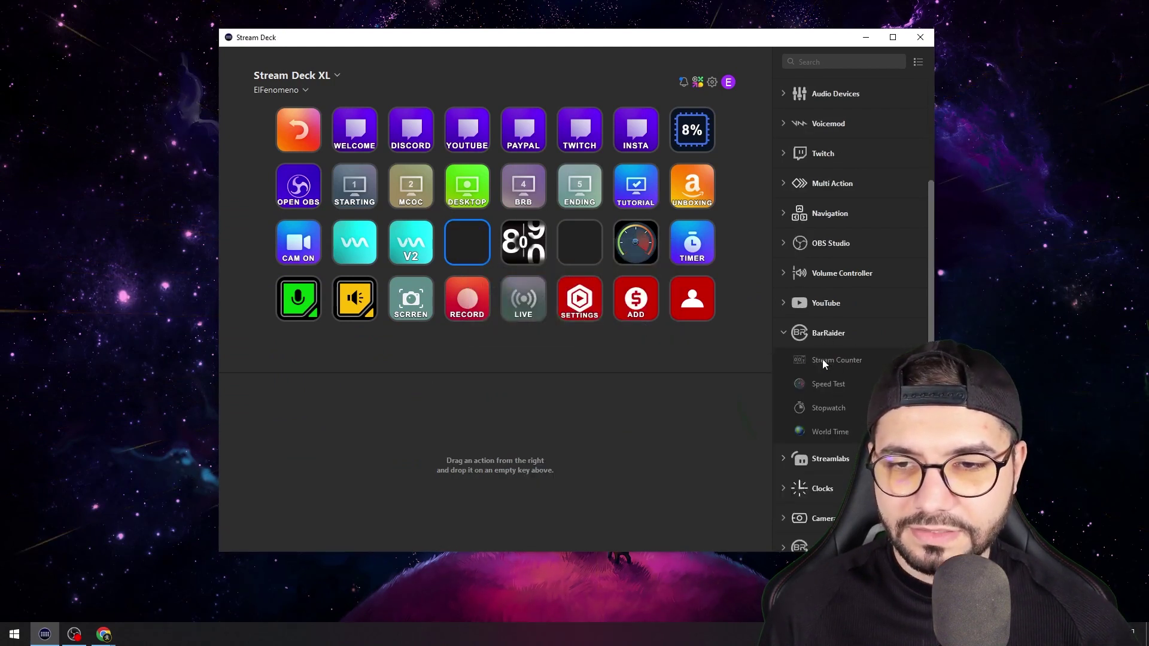
pyautogui.moveTo(823, 359); pyautogui.dragTo(467, 242)
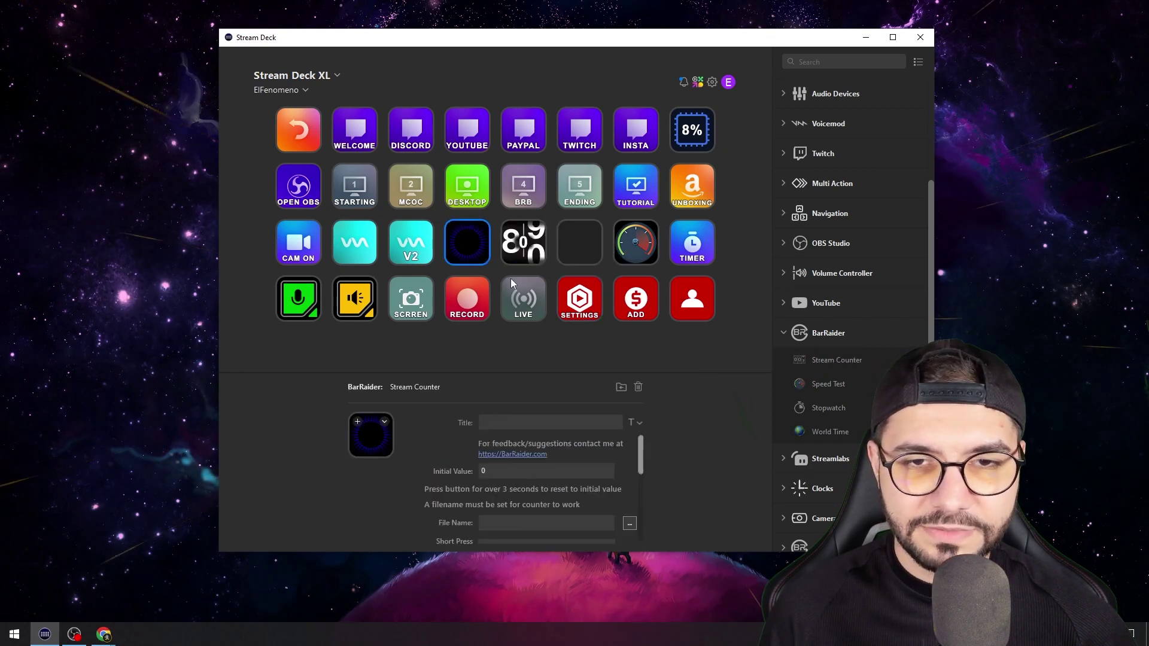
# - Compare the new counter key's settings with the other configured counter key's saved-file settings
pyautogui.click(522, 251)
pyautogui.click(467, 242)
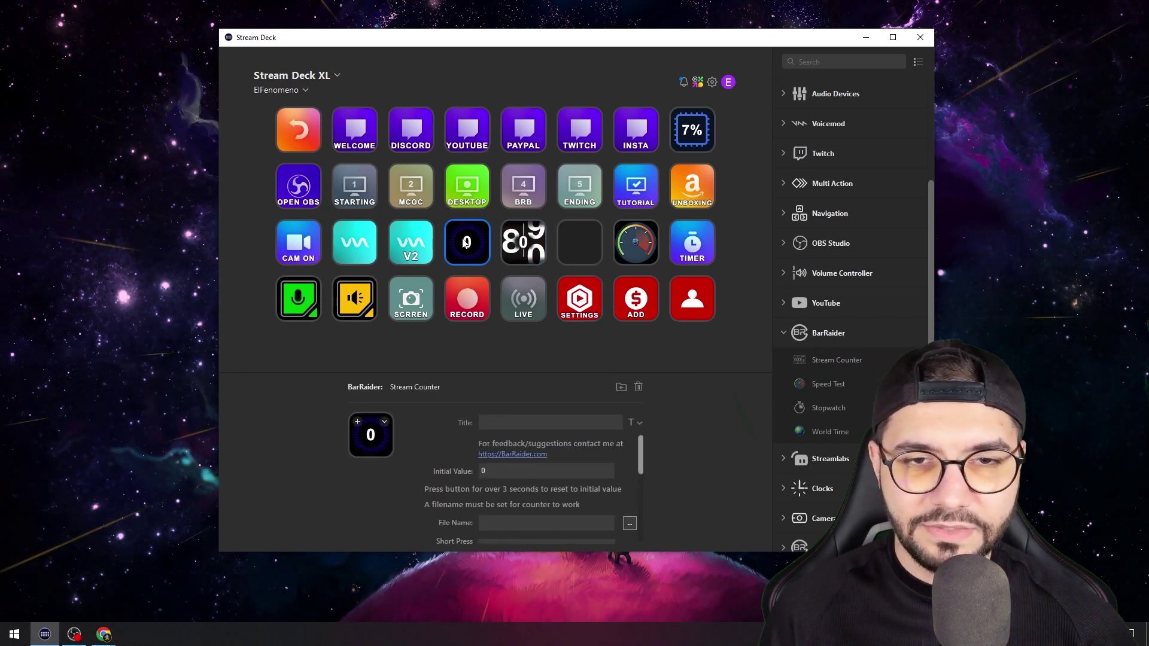
pyautogui.click(529, 251)
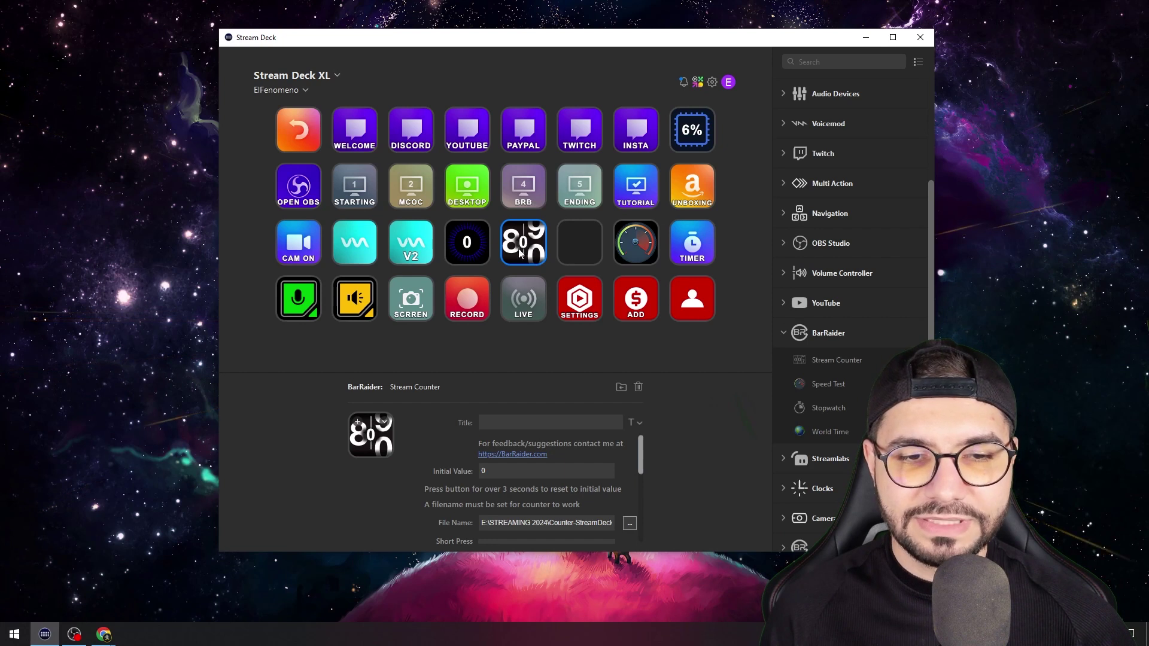
pyautogui.click(468, 246)
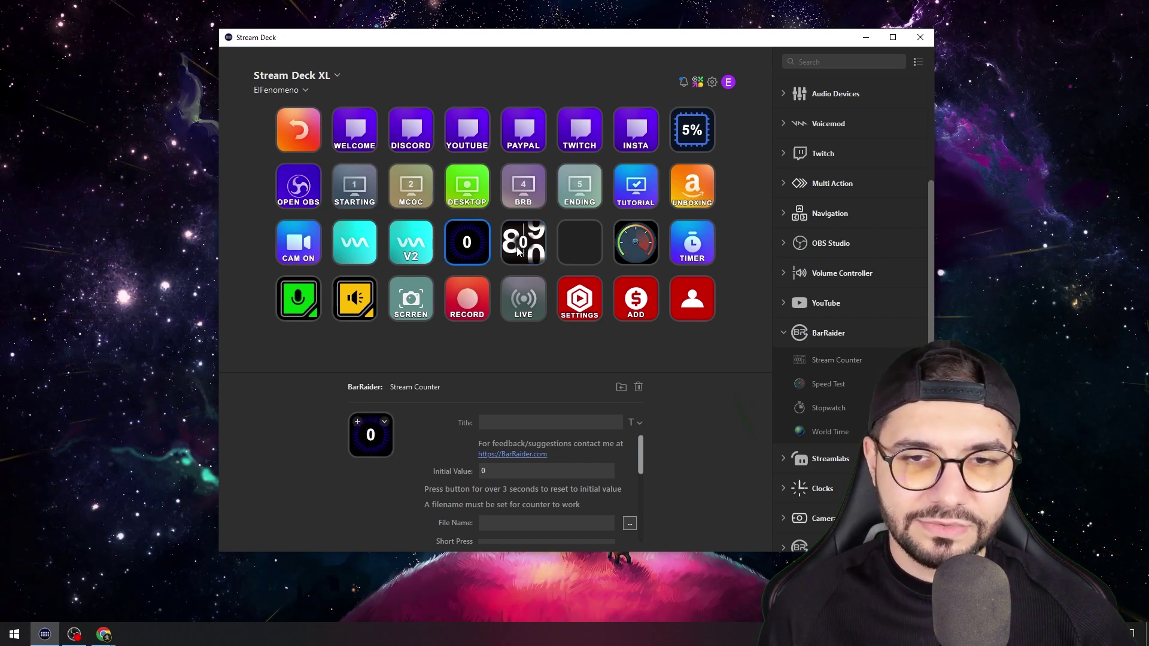
# - Set the new counter's initial value to 10 and review its File Name and press actions
pyautogui.click(503, 250)
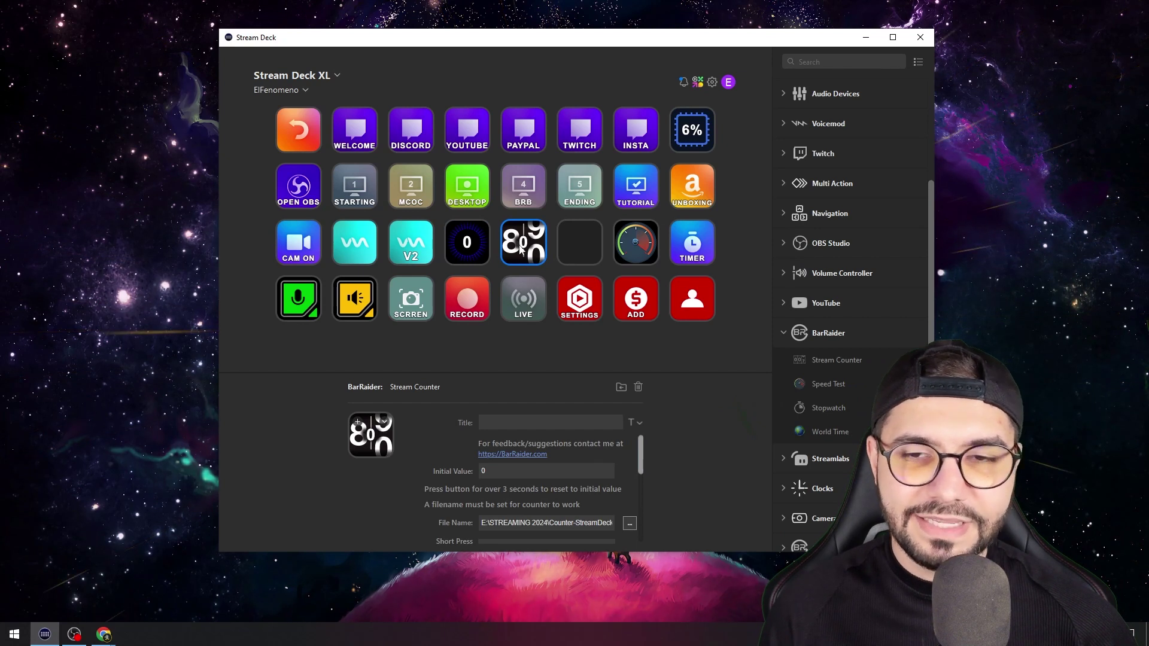
pyautogui.click(466, 257)
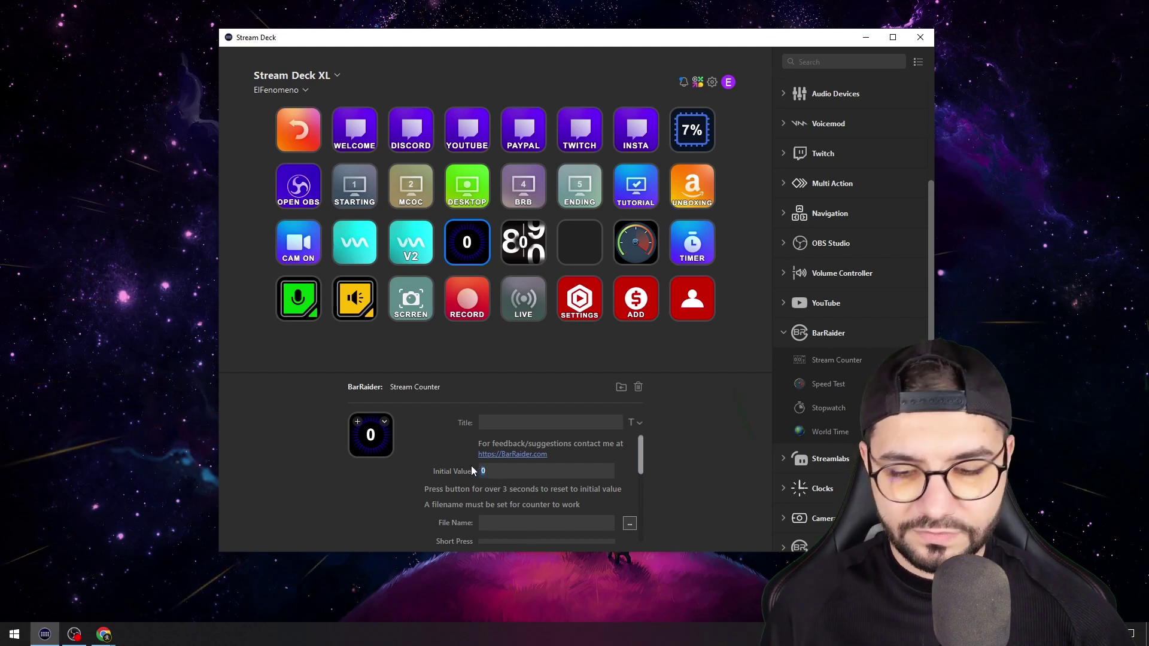
pyautogui.write('10')
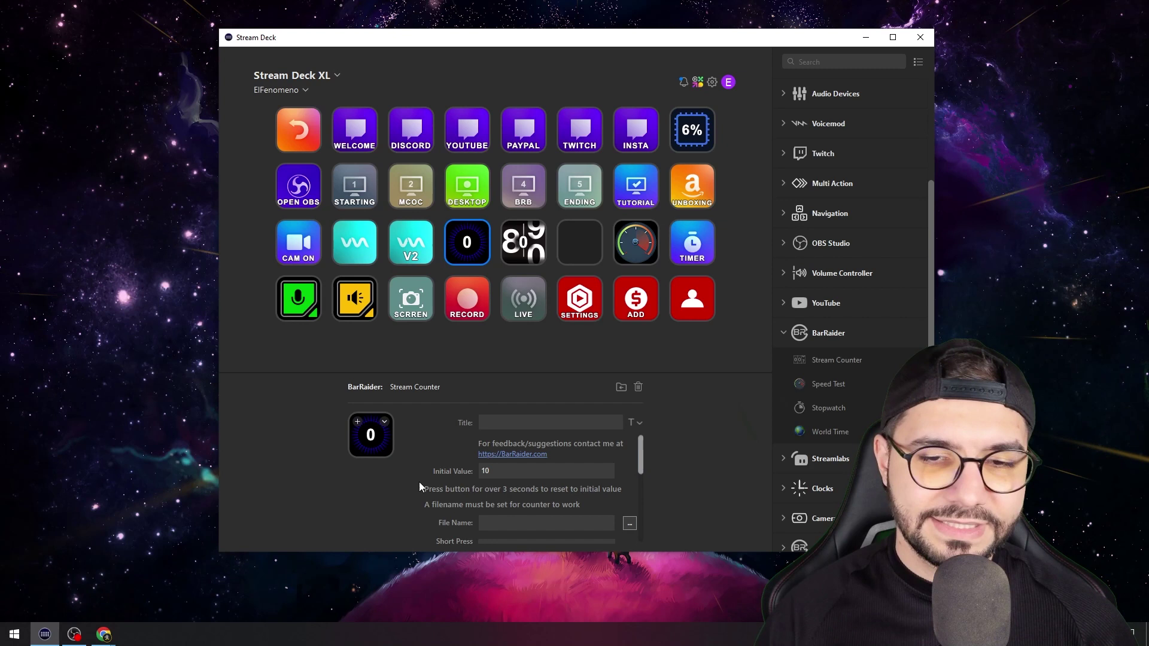
pyautogui.scroll(-1, 532, 488)
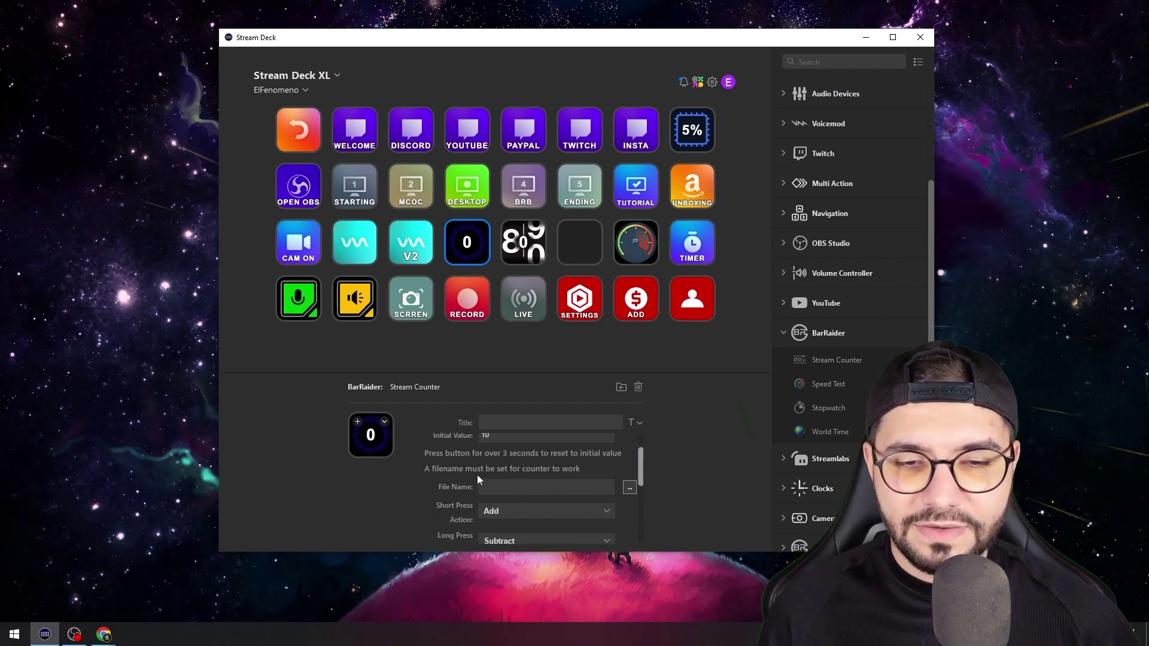
# - Bring up the desktop context menu and shift the Stream Deck window slightly right
pyautogui.rightClick(106, 137)
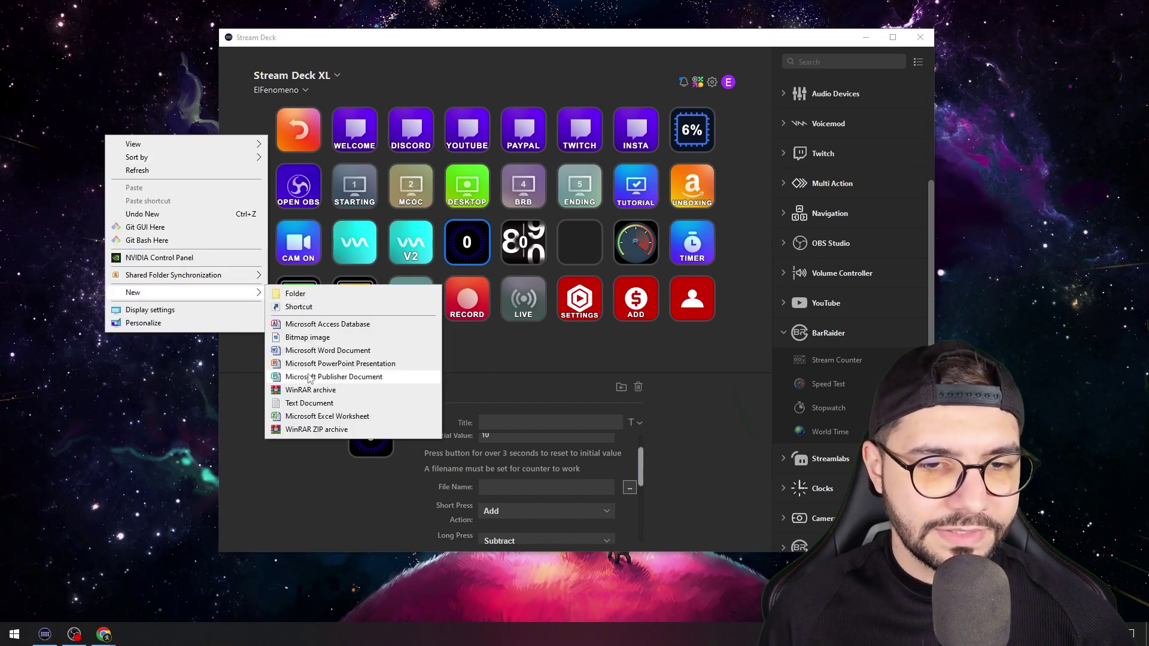
pyautogui.click(91, 385)
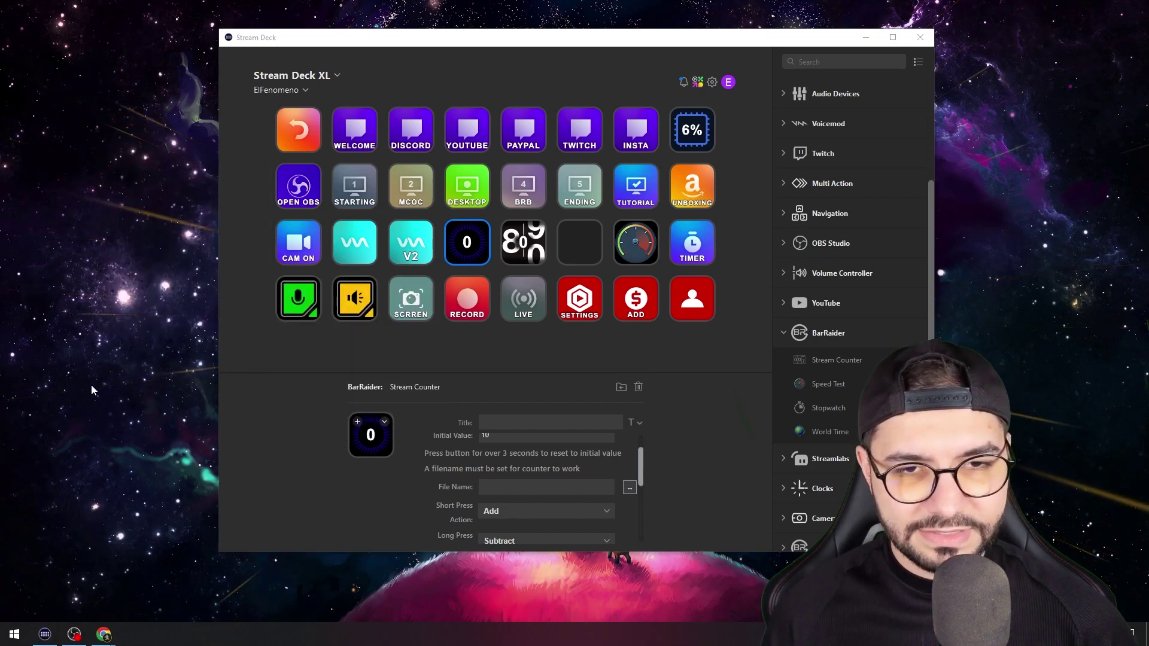
pyautogui.moveTo(392, 40); pyautogui.dragTo(454, 33)
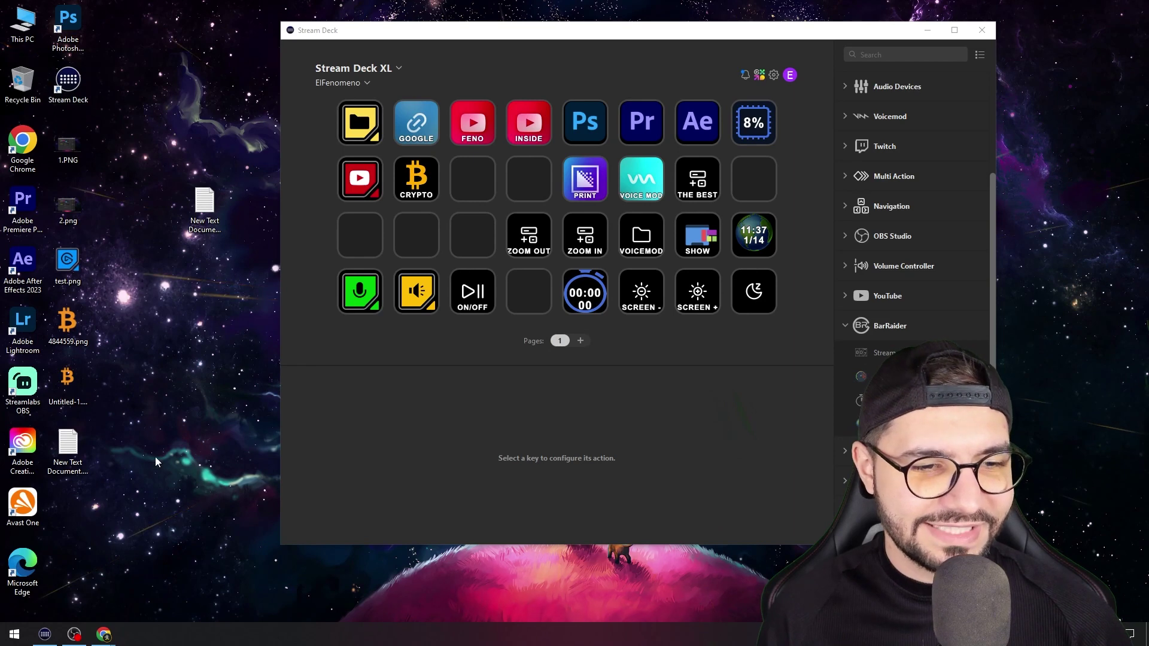
# - Rename the new text document to counter.txt and return to the Stream Counter key settings
pyautogui.rightClick(201, 228)
pyautogui.click(243, 523)
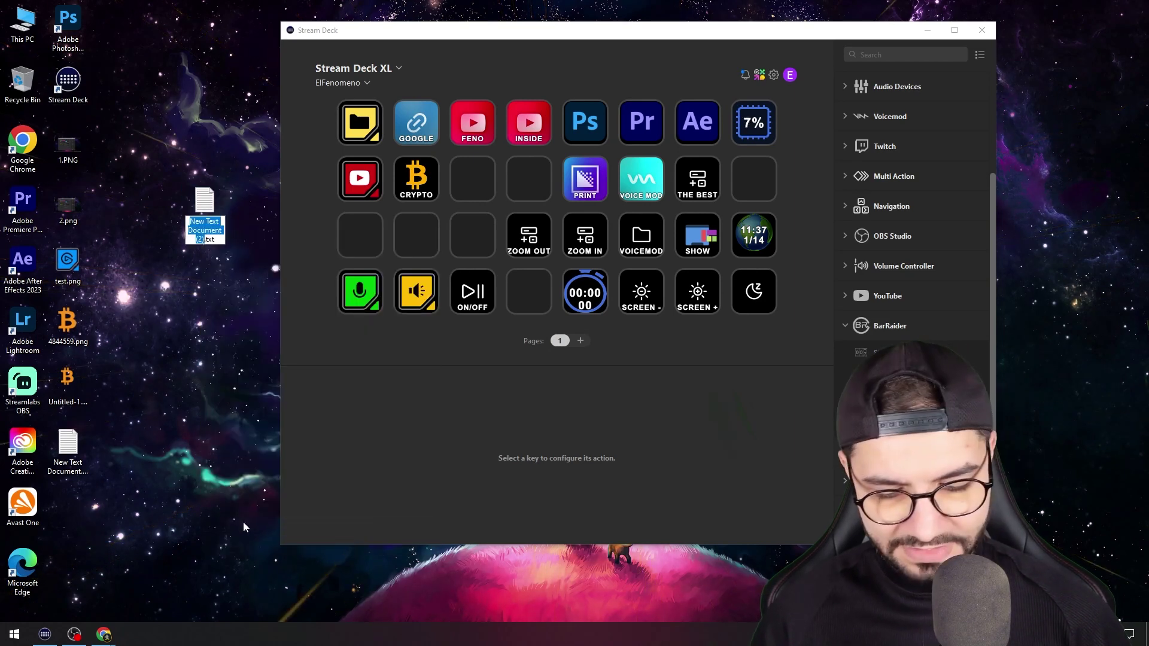
pyautogui.write('counter')
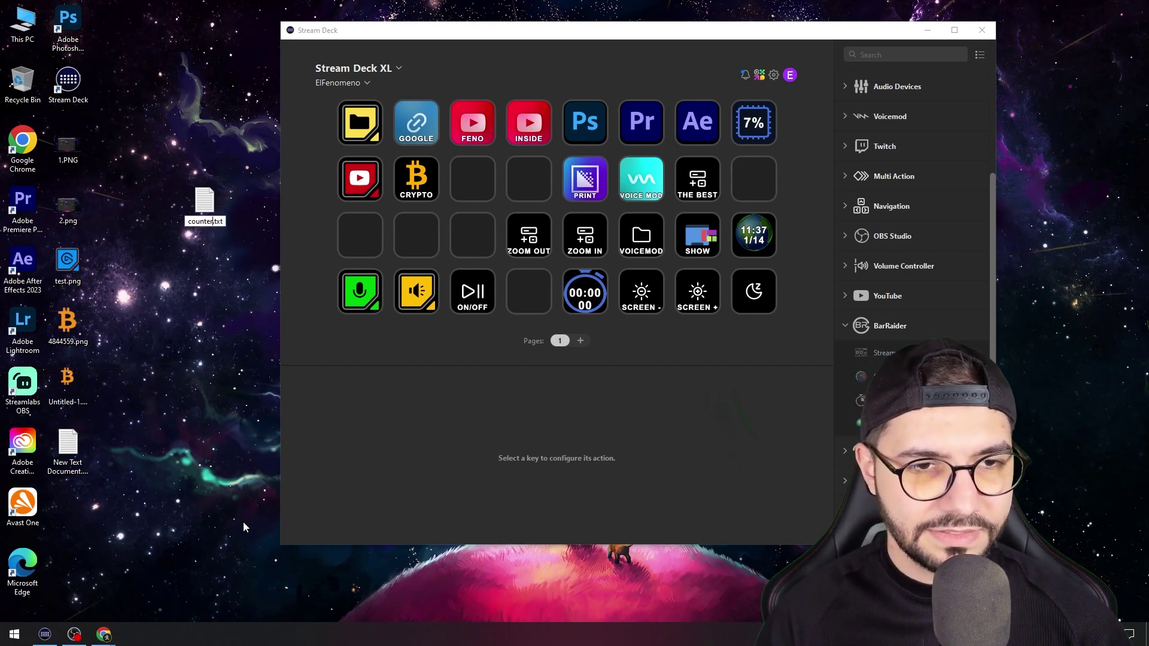
pyautogui.press('Return')
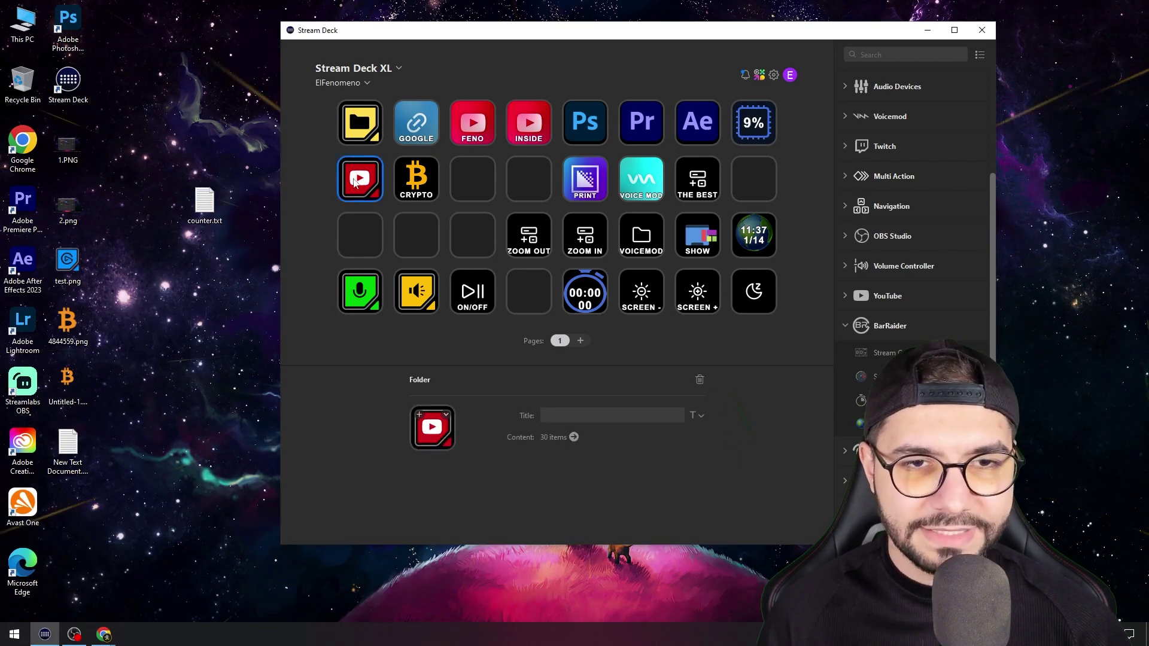
pyautogui.doubleClick(355, 184)
pyautogui.click(529, 235)
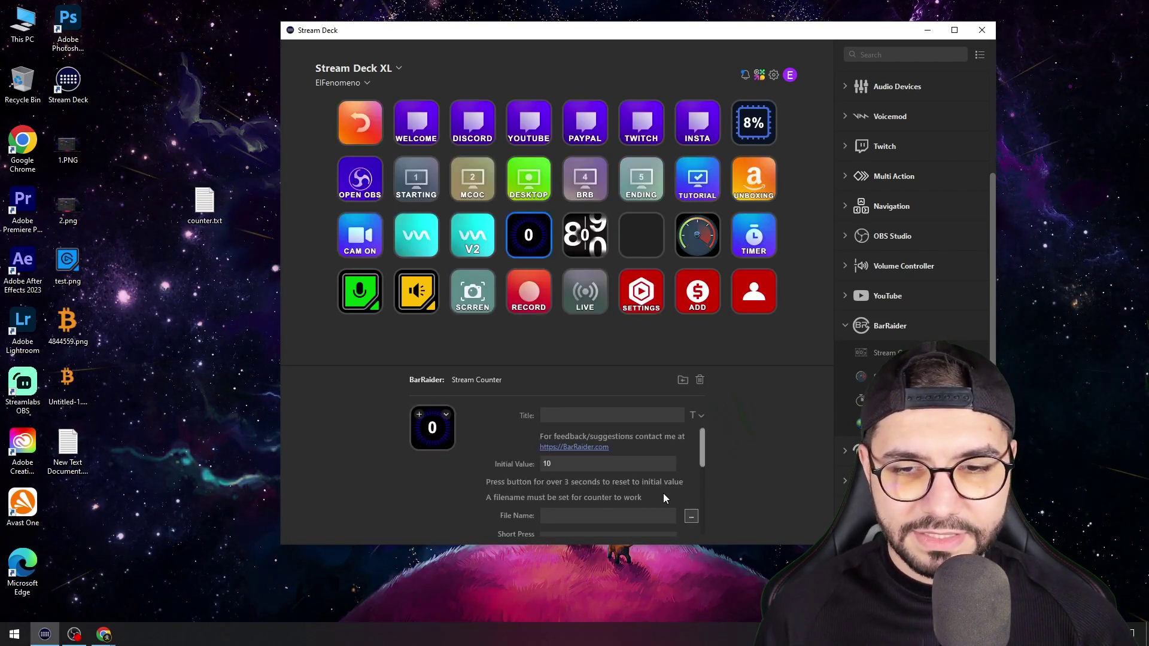
# - Set the counter's File Name to Desktop\counter.txt, confirming the replace
pyautogui.click(692, 516)
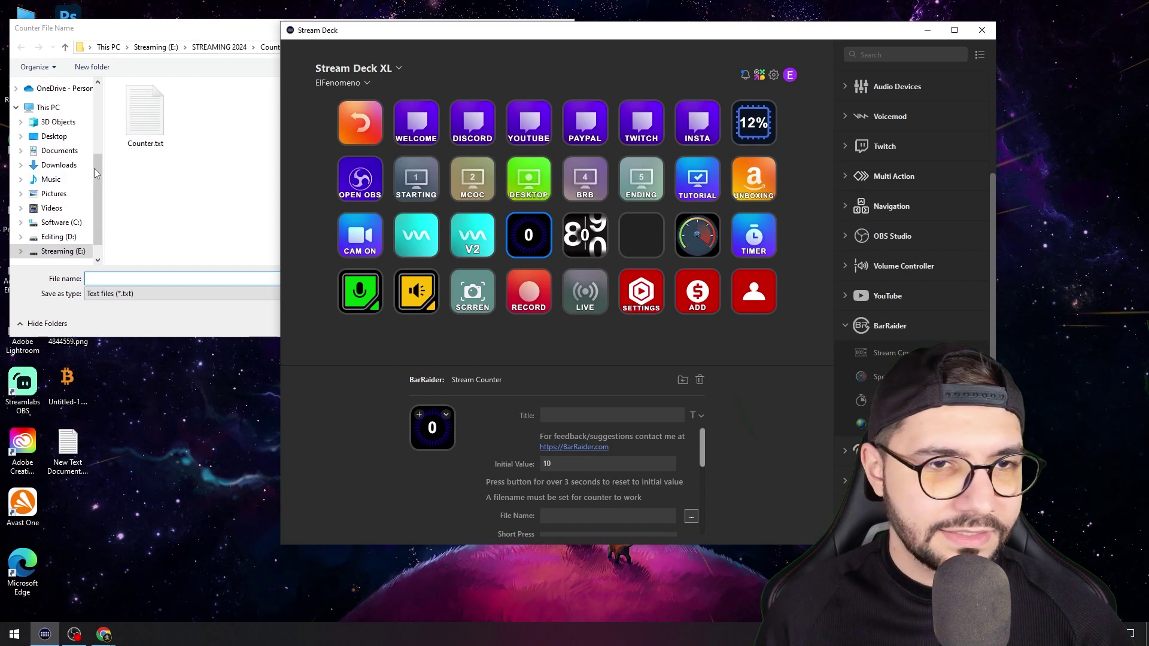
pyautogui.click(55, 137)
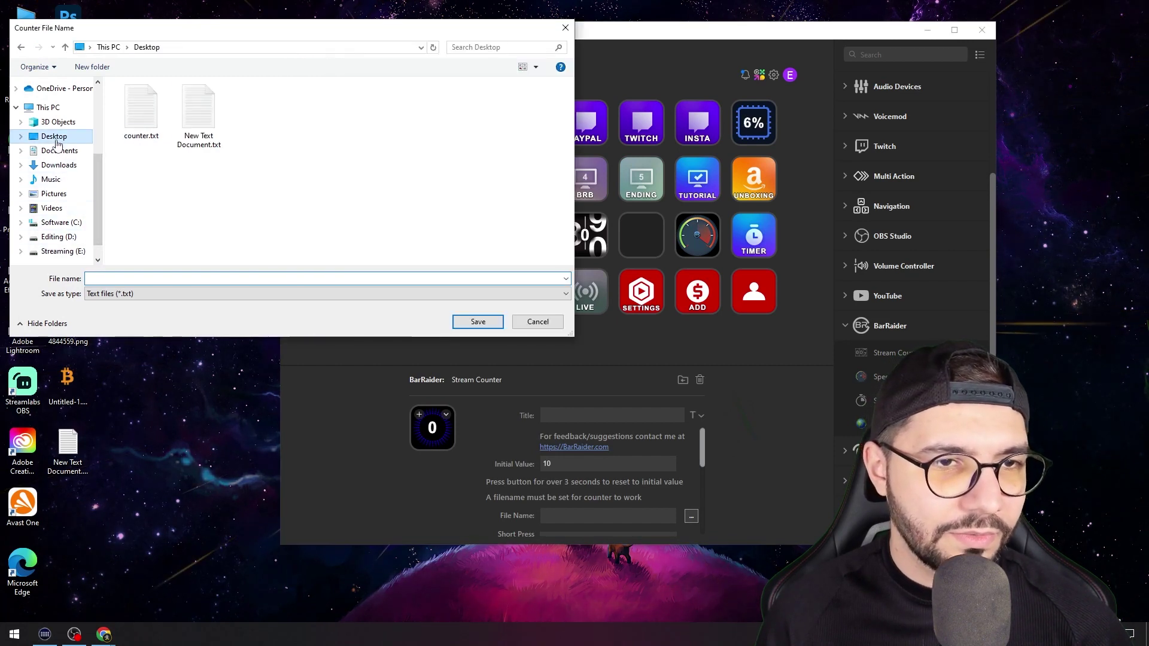
pyautogui.click(154, 108)
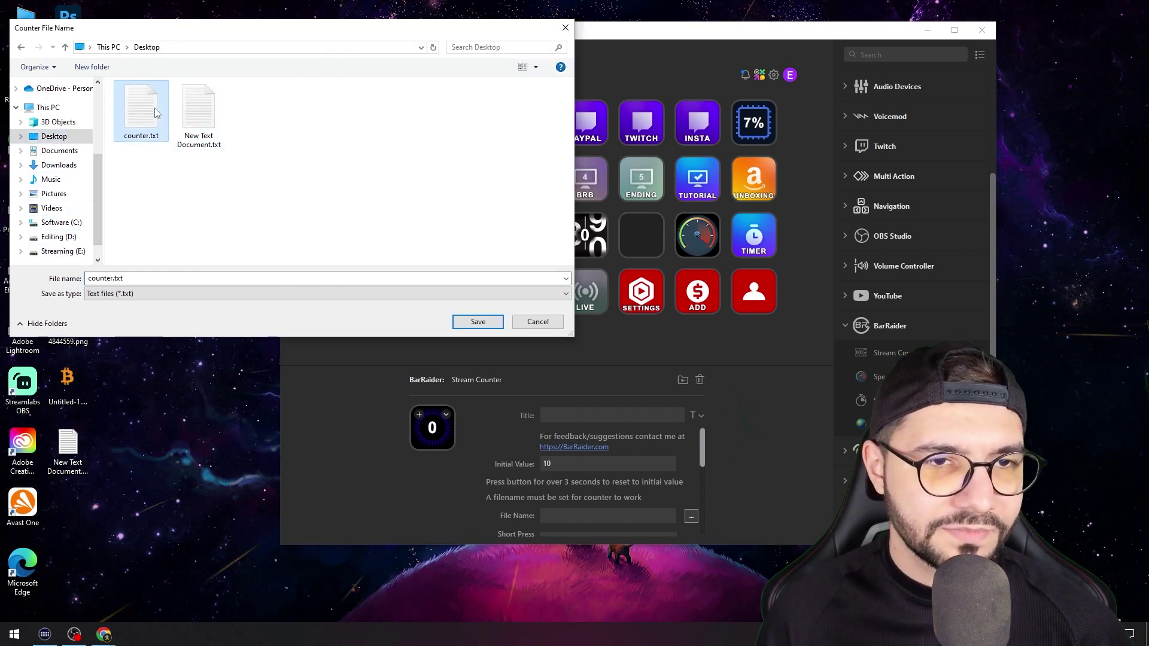
pyautogui.click(478, 322)
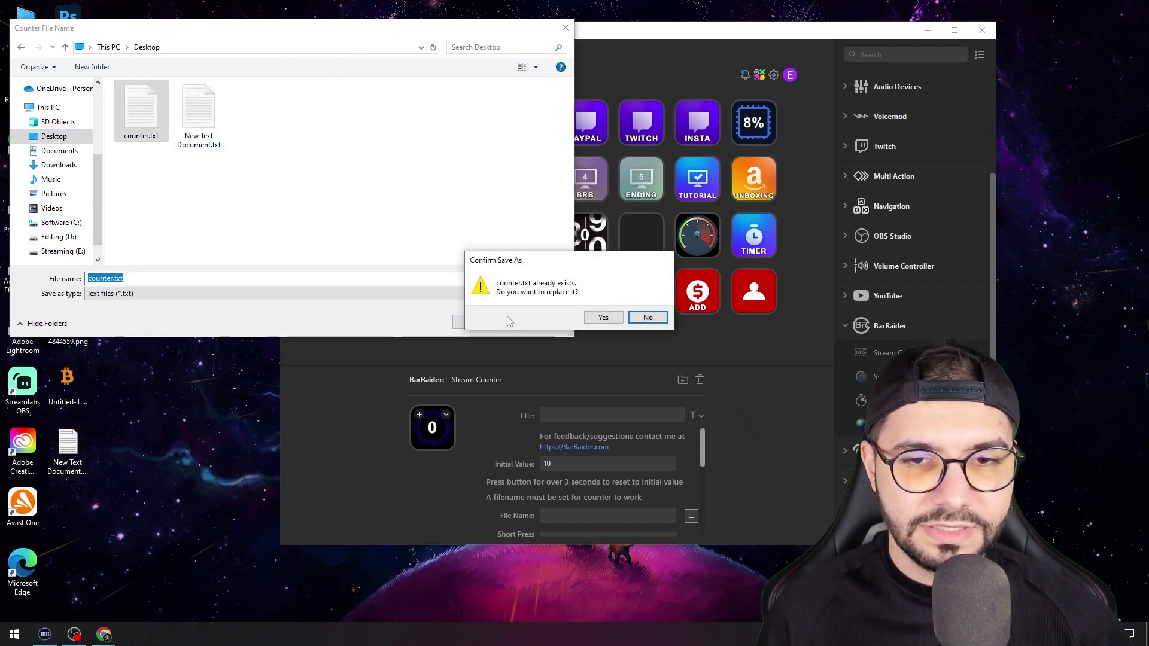
pyautogui.click(604, 317)
pyautogui.moveTo(216, 221); pyautogui.dragTo(214, 162)
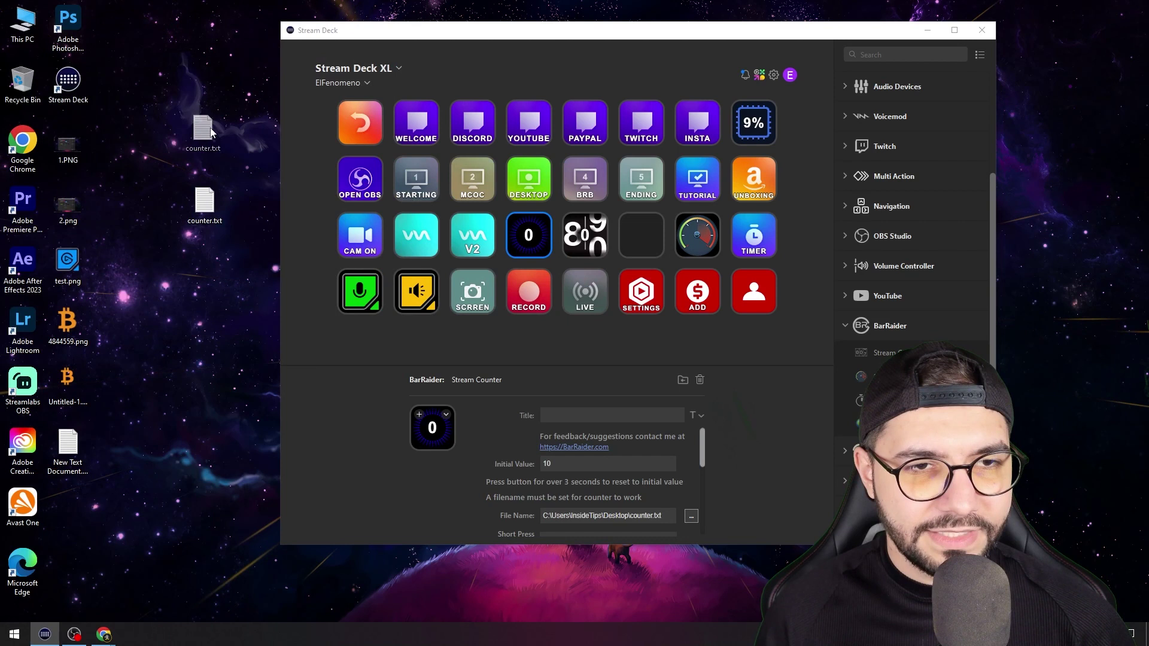
pyautogui.click(351, 378)
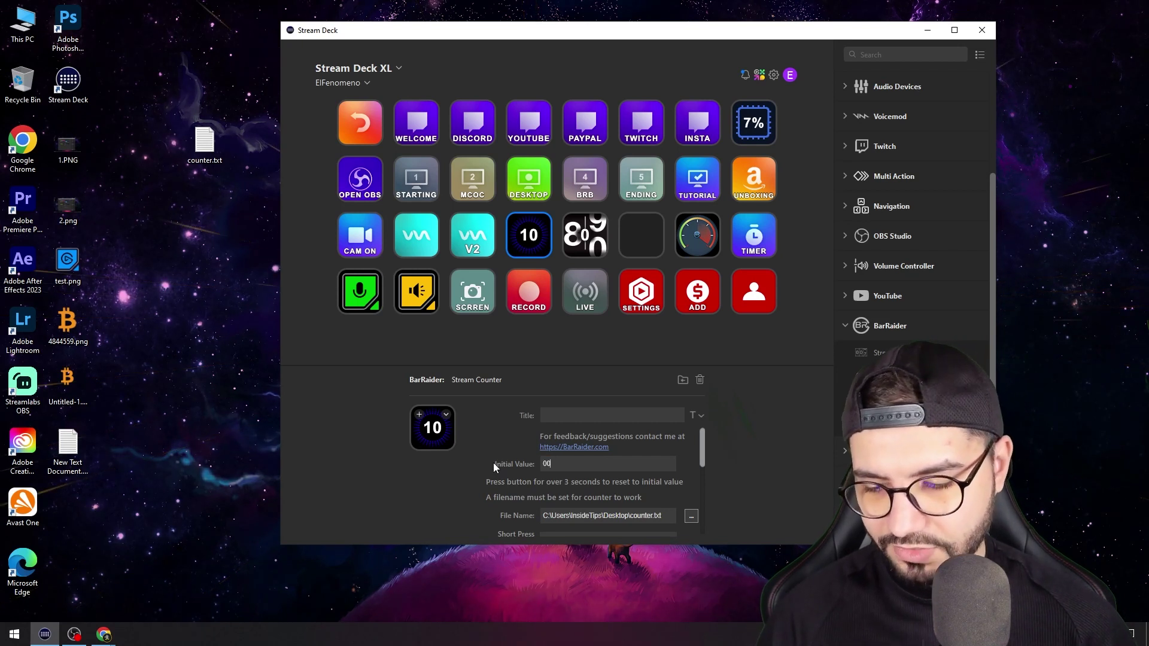
# - Change the counter's initial value from 10 to 0 and click away to commit it
pyautogui.write('00')
pyautogui.press('BackSpace')
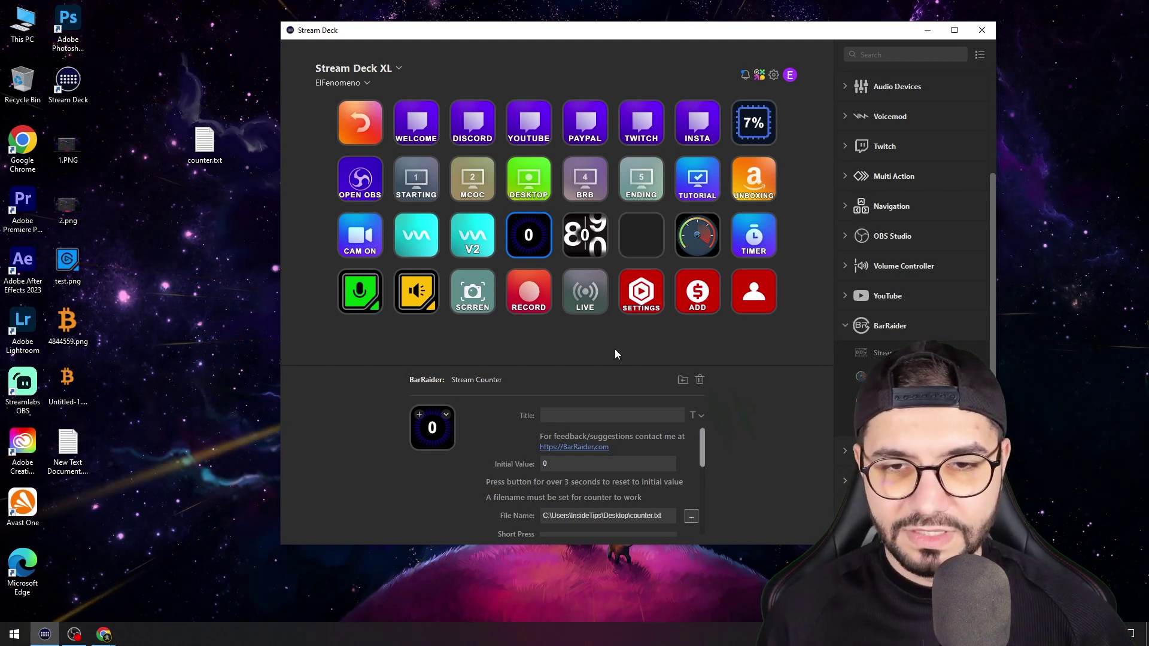
pyautogui.click(587, 356)
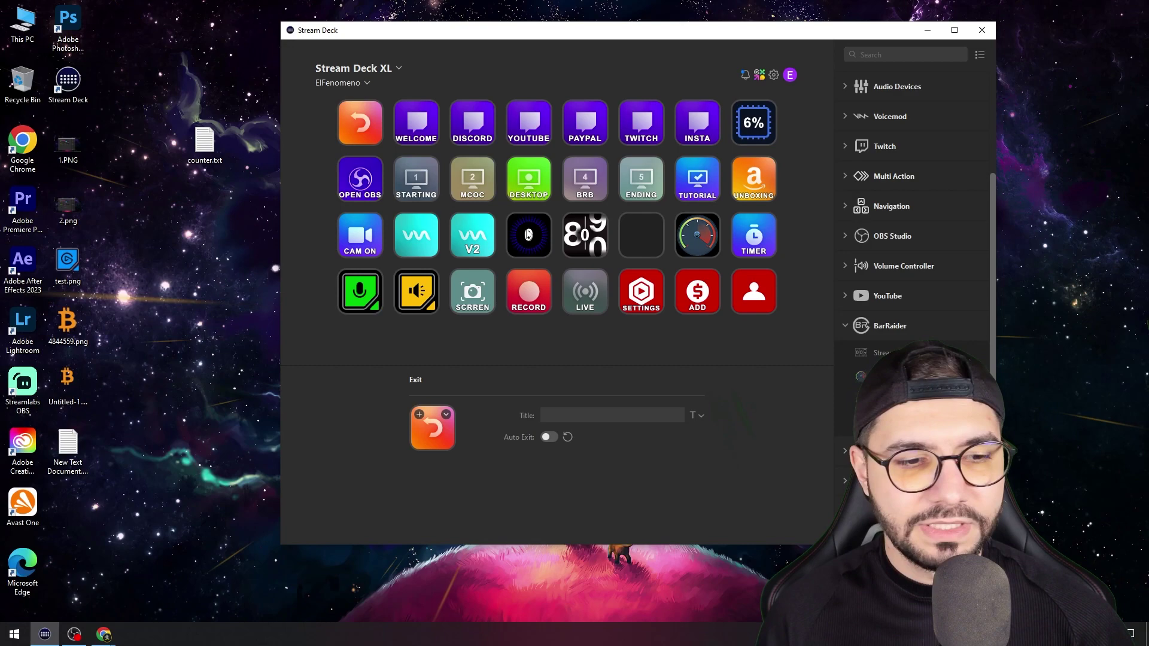
# - Bring OBS Studio forward on the Desktop scene, briefly checking Stream Deck along the way
pyautogui.click(75, 635)
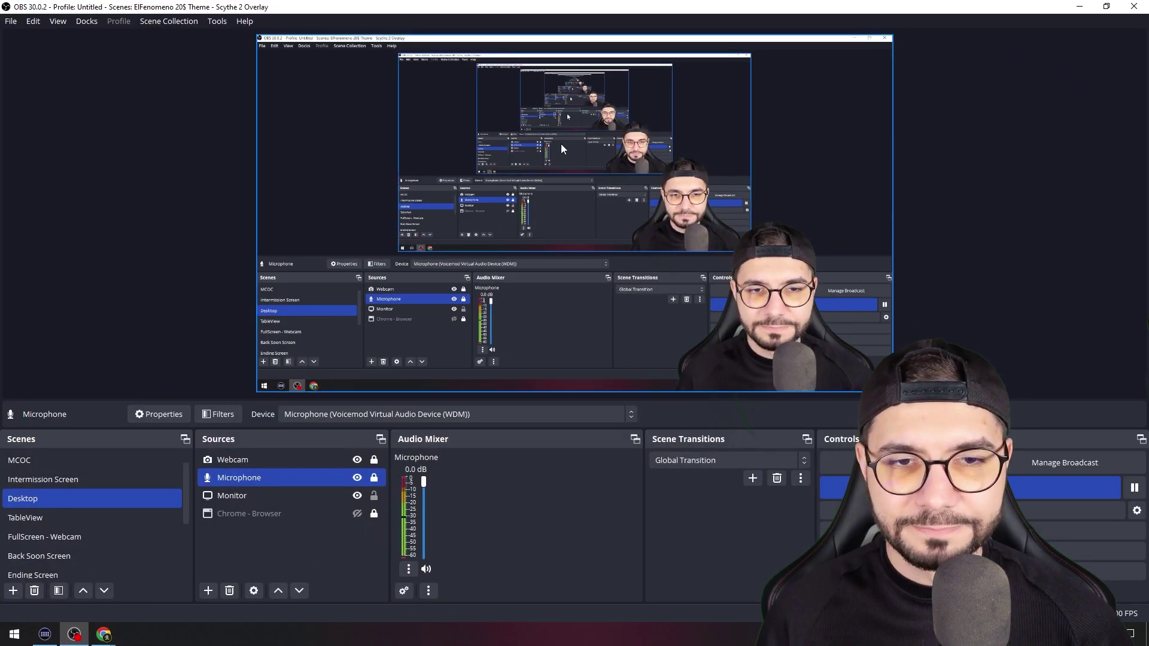
pyautogui.rightClick(530, 159)
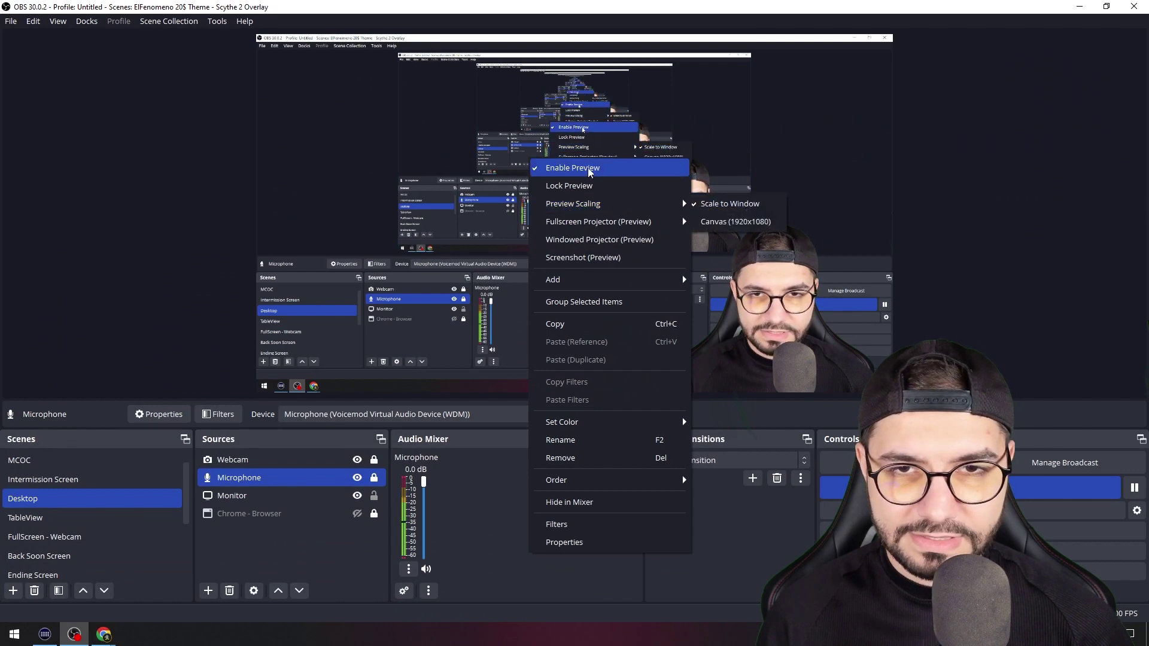
pyautogui.click(409, 114)
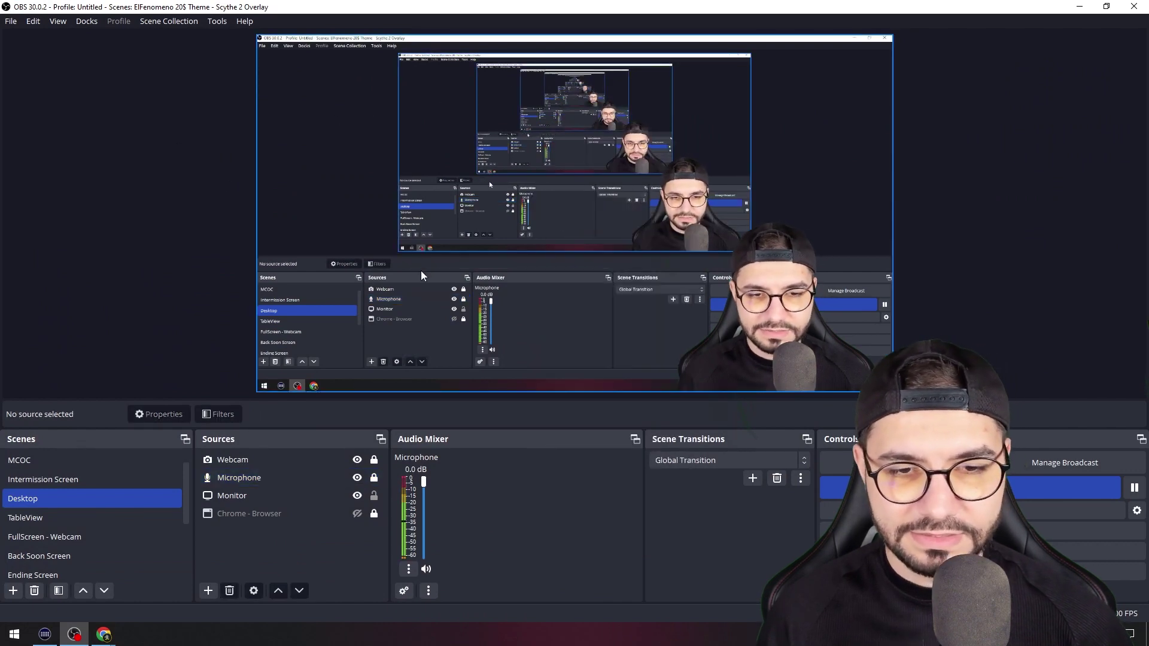
pyautogui.click(47, 638)
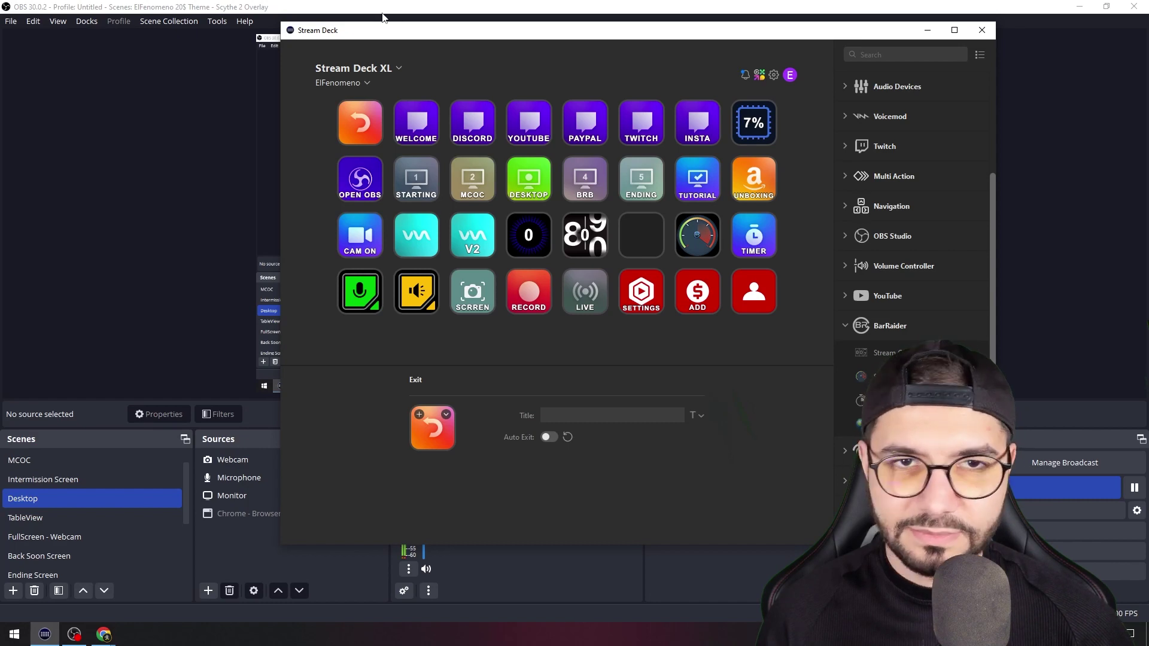
pyautogui.click(334, 5)
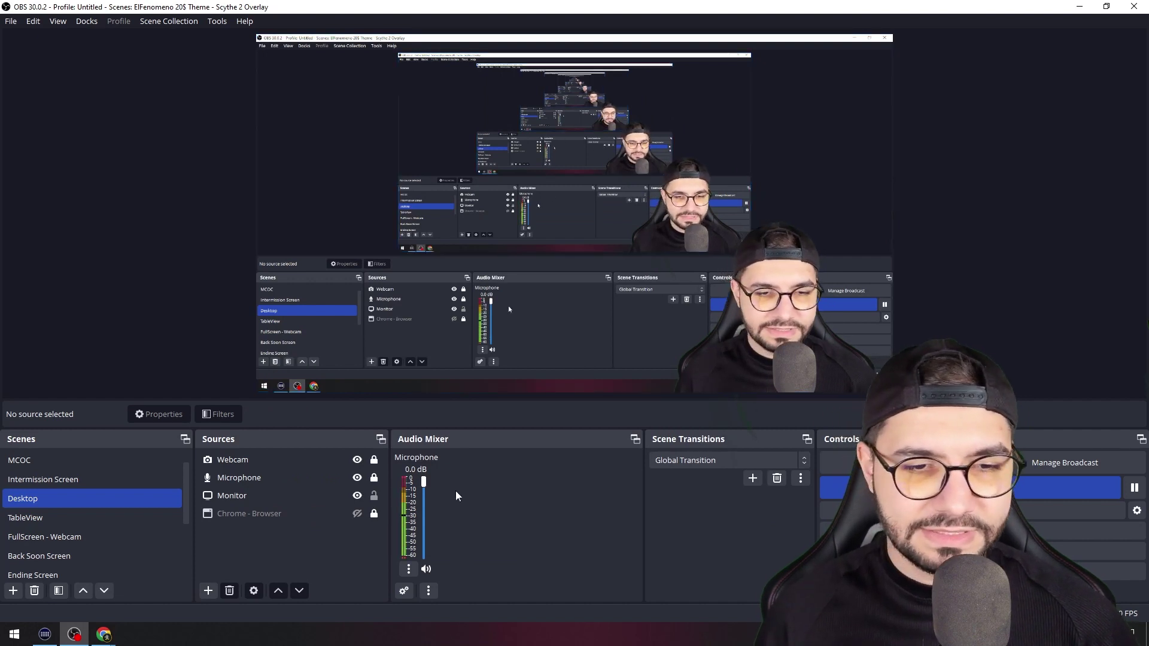
# - Add a new Text source named COUNTER
pyautogui.click(209, 590)
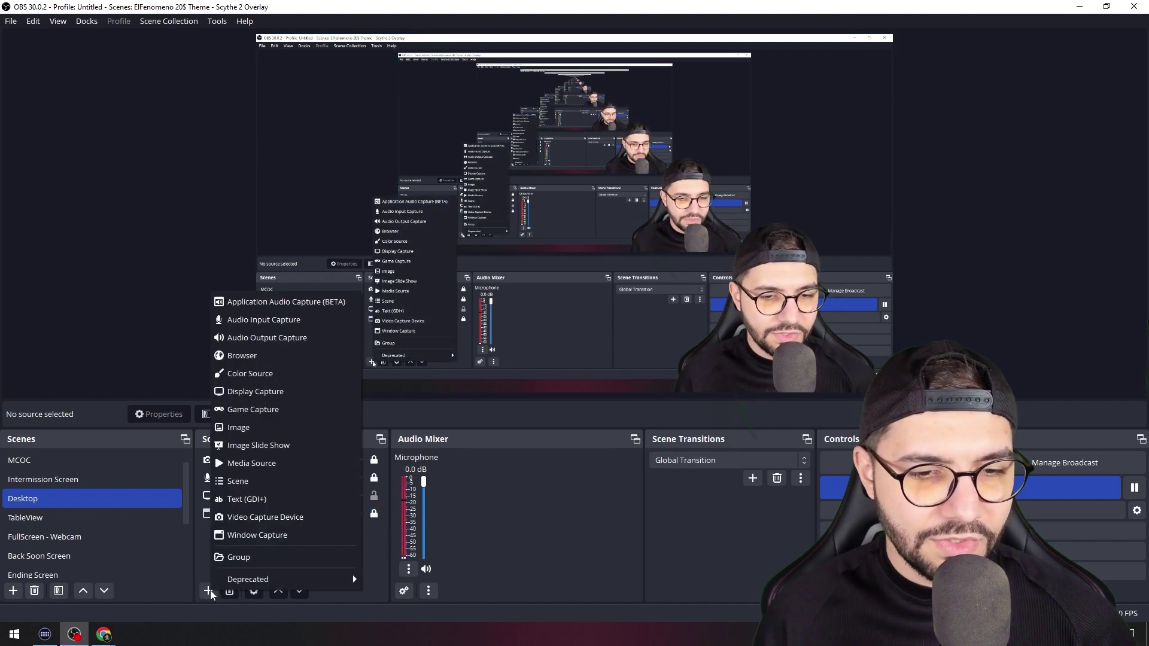
pyautogui.click(261, 500)
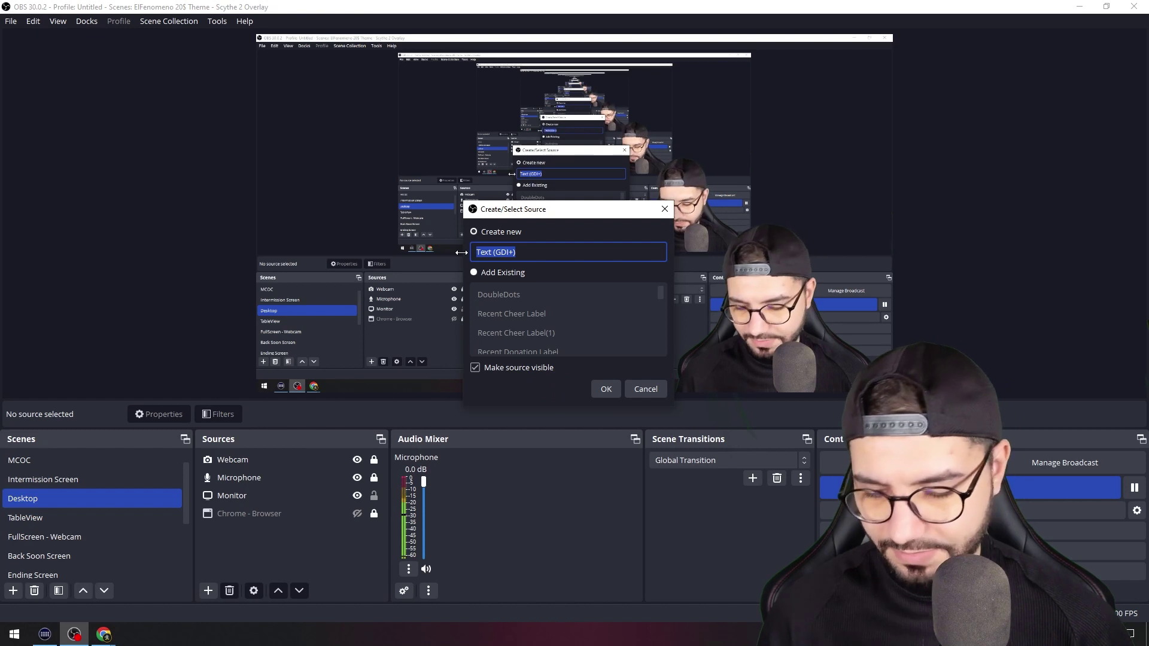
pyautogui.press('BackSpace')
pyautogui.write('COUNTER')
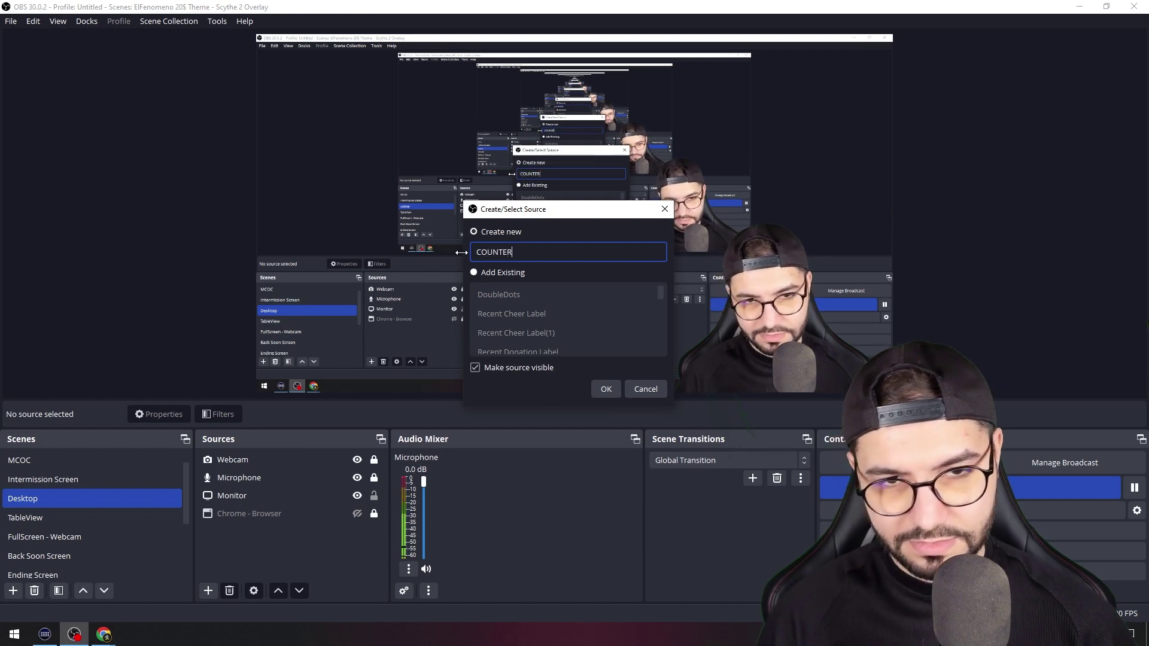
pyautogui.click(605, 390)
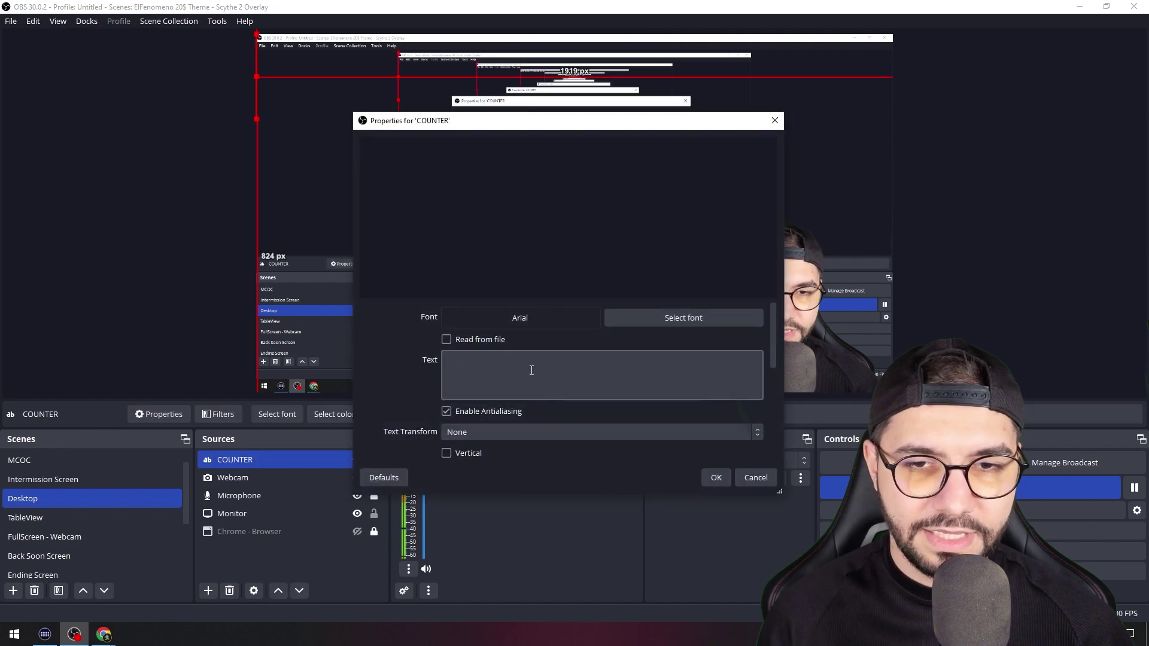
# - Enable Read from file and choose counter.txt on the Desktop
pyautogui.click(446, 340)
pyautogui.click(746, 361)
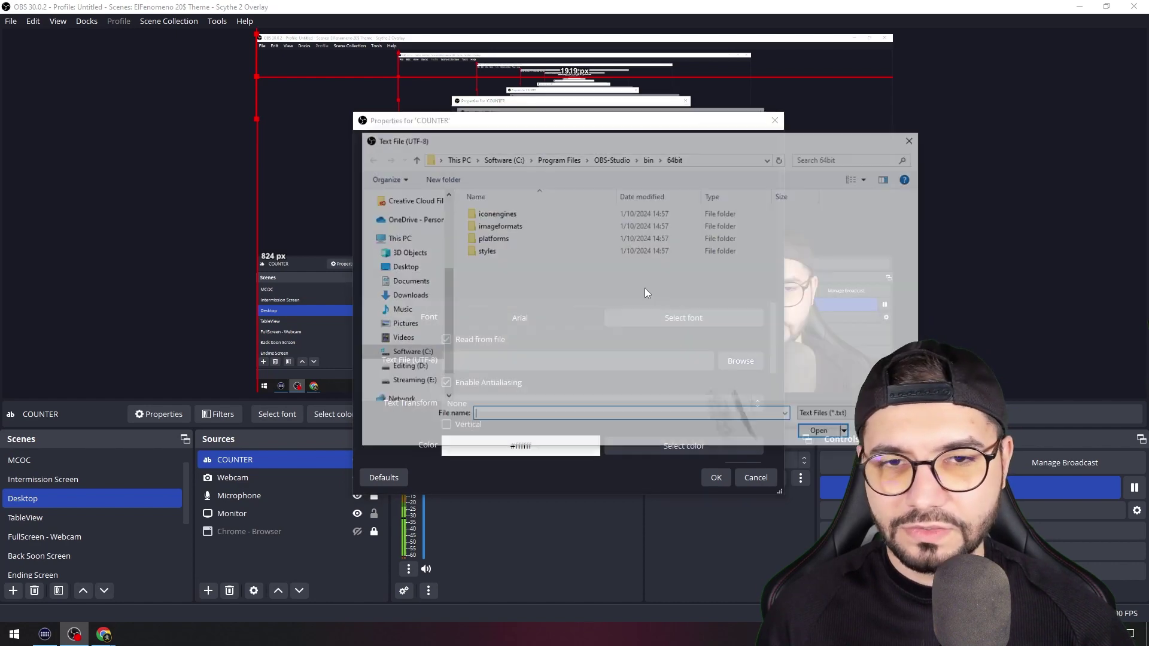
pyautogui.click(401, 267)
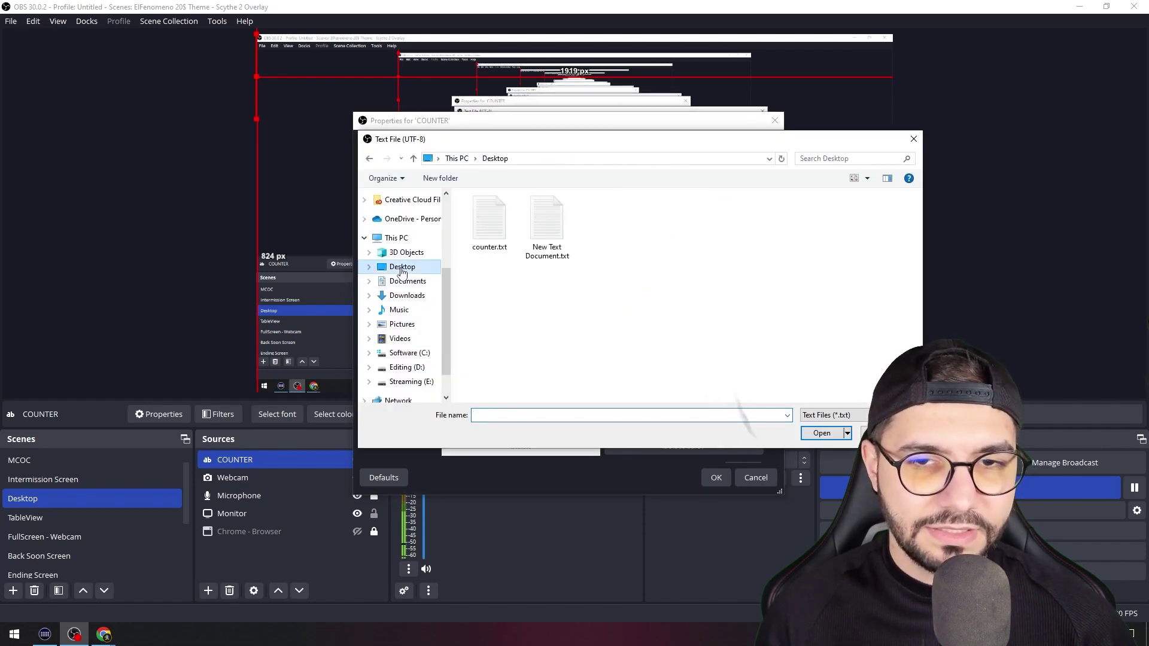
pyautogui.click(489, 221)
# - Load counter.txt, set font size 10, and move the 0 counter toward canvas centre
pyautogui.click(822, 434)
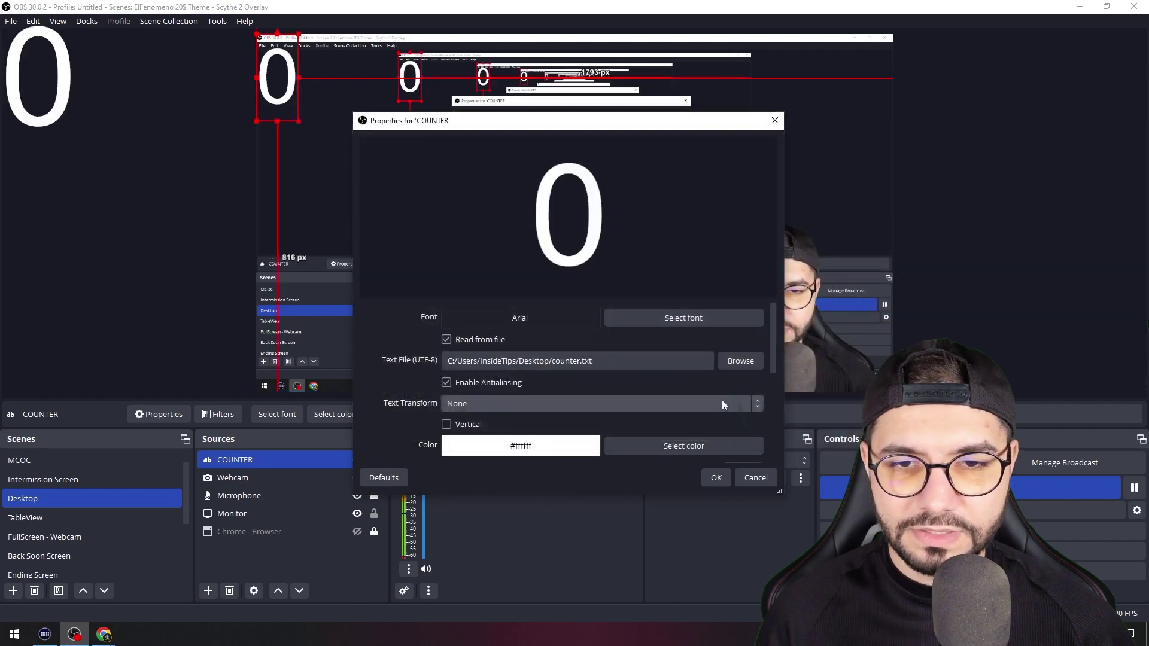
pyautogui.moveTo(595, 127); pyautogui.dragTo(562, 145)
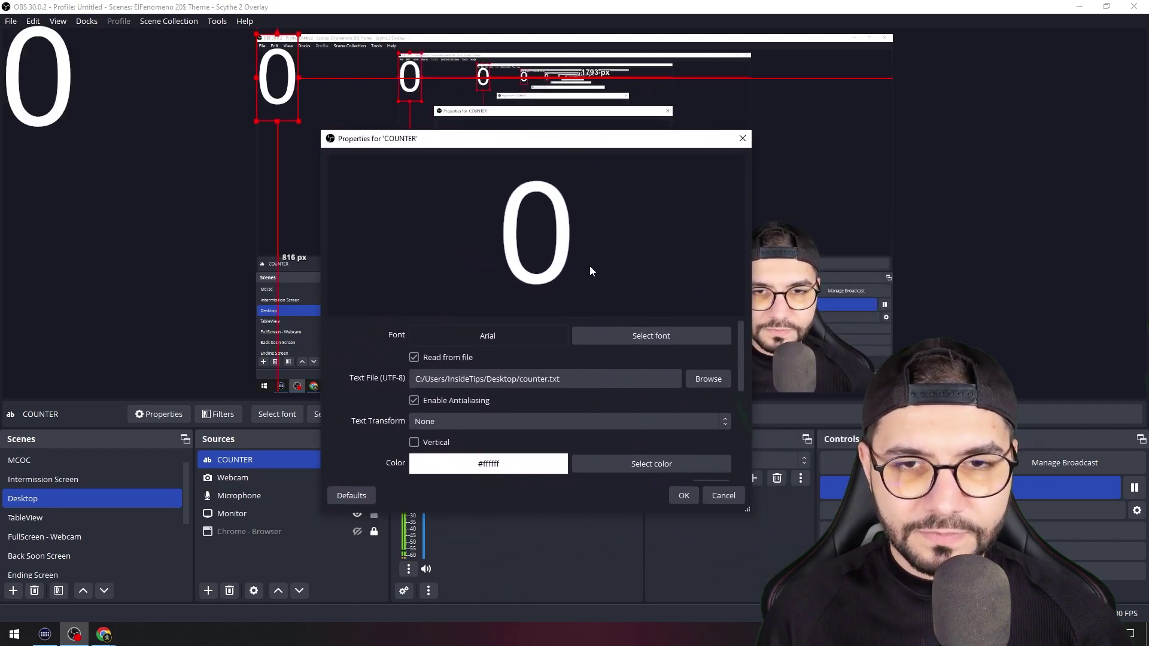
pyautogui.click(633, 337)
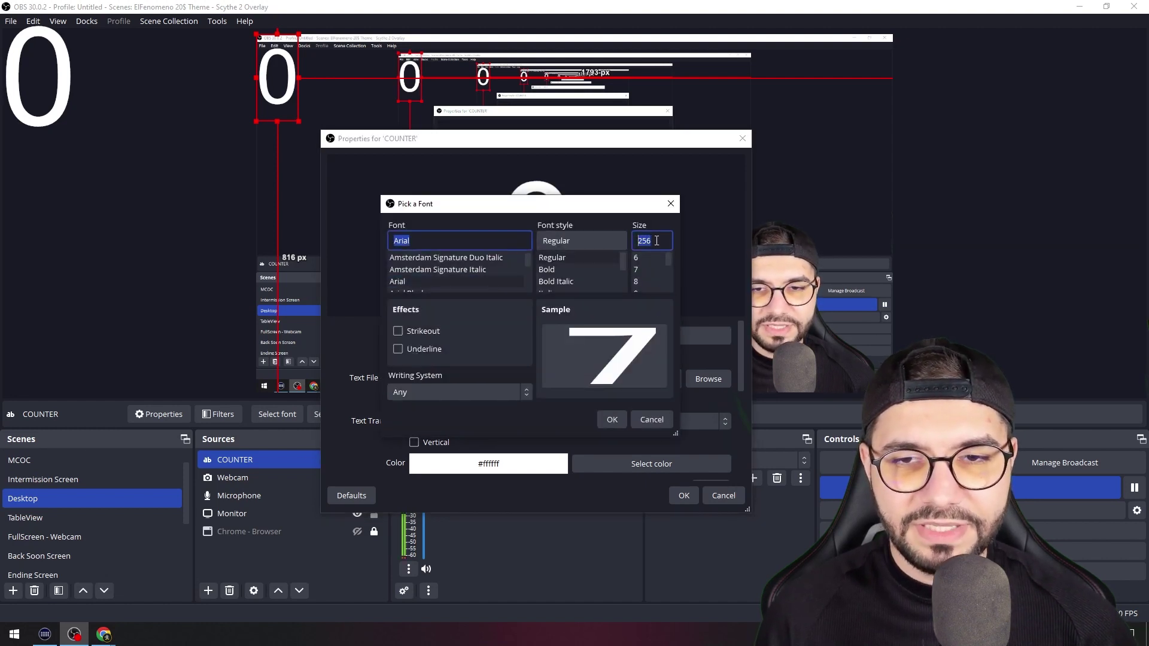
pyautogui.write('1')
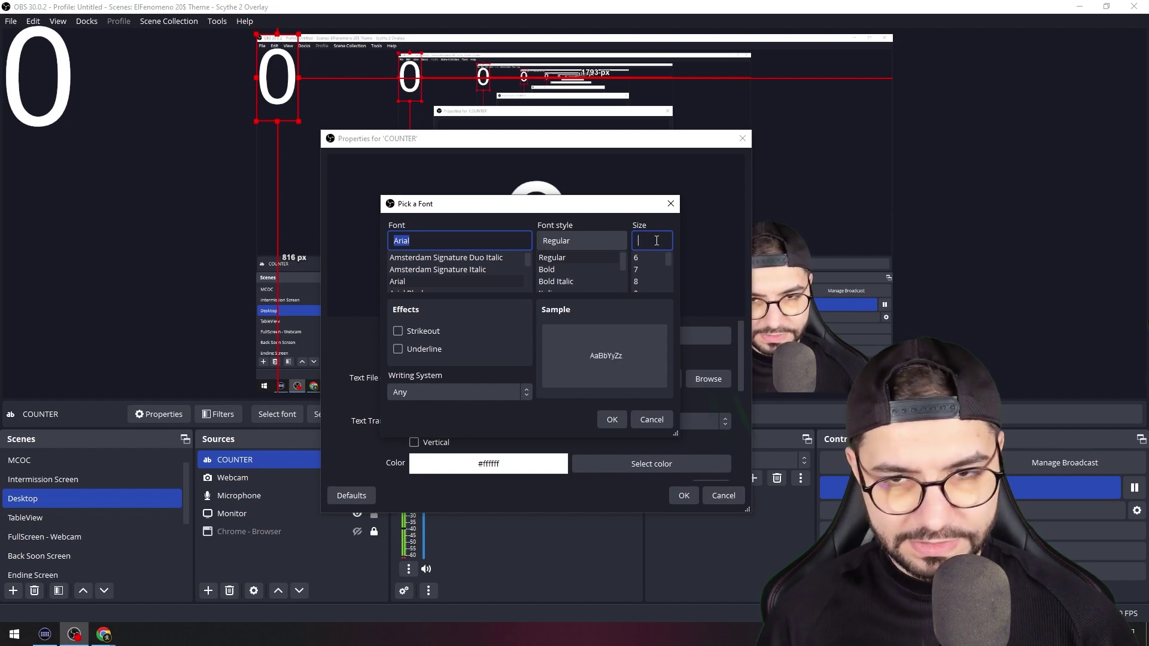
pyautogui.write('0')
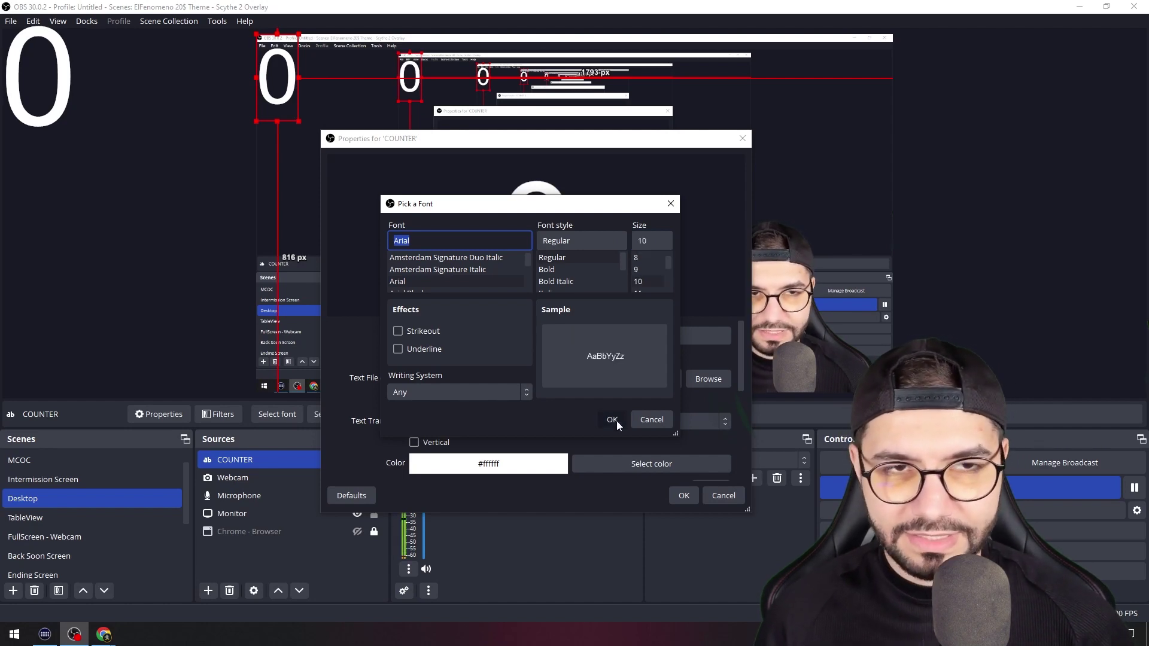
pyautogui.click(614, 420)
pyautogui.click(683, 495)
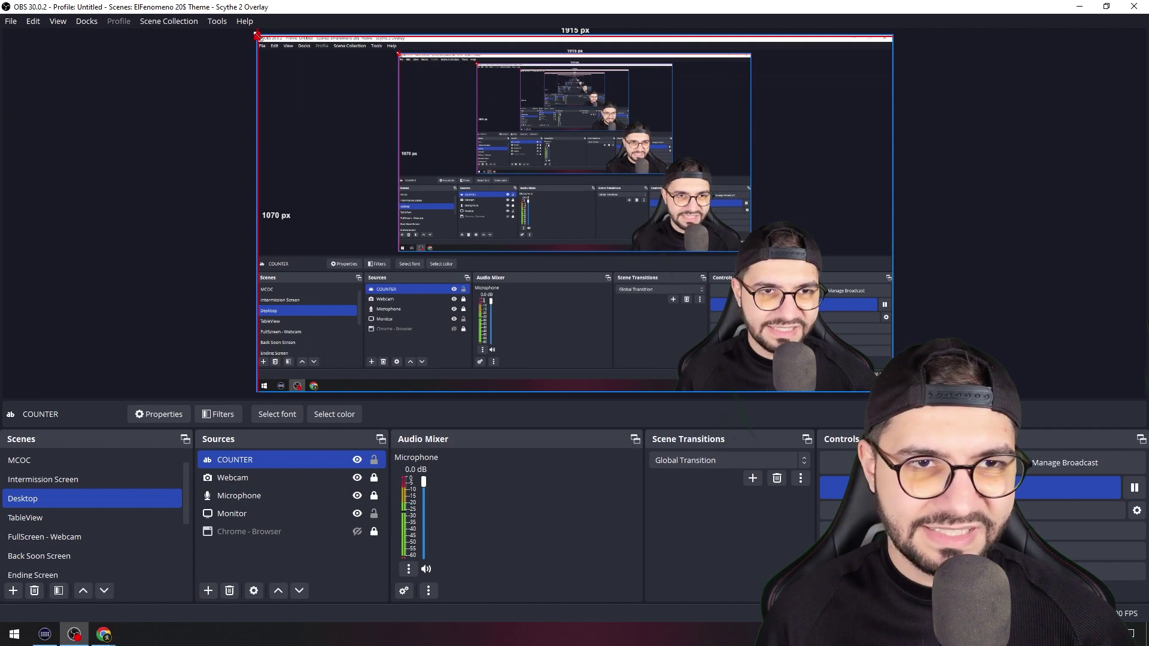
pyautogui.moveTo(350, 91)
pyautogui.mouseDown()
pyautogui.moveTo(574, 386)
pyautogui.moveTo(539, 287)
pyautogui.mouseUp()
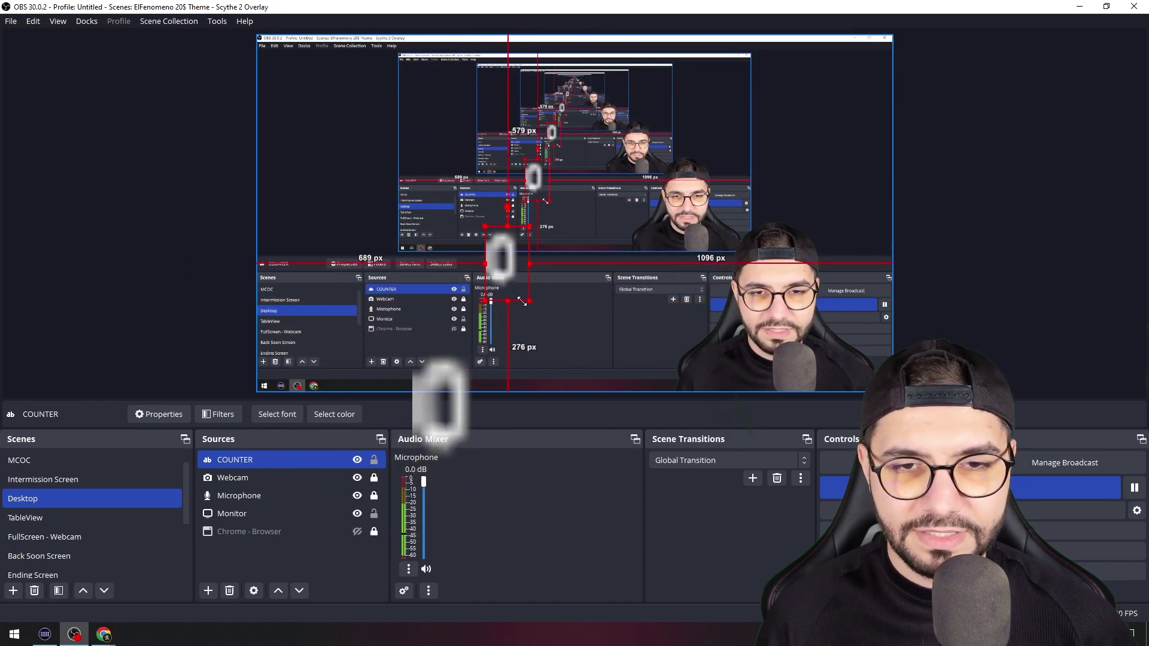
# - Raise the COUNTER source's Arial font size to 200
pyautogui.doubleClick(242, 461)
pyautogui.click(662, 318)
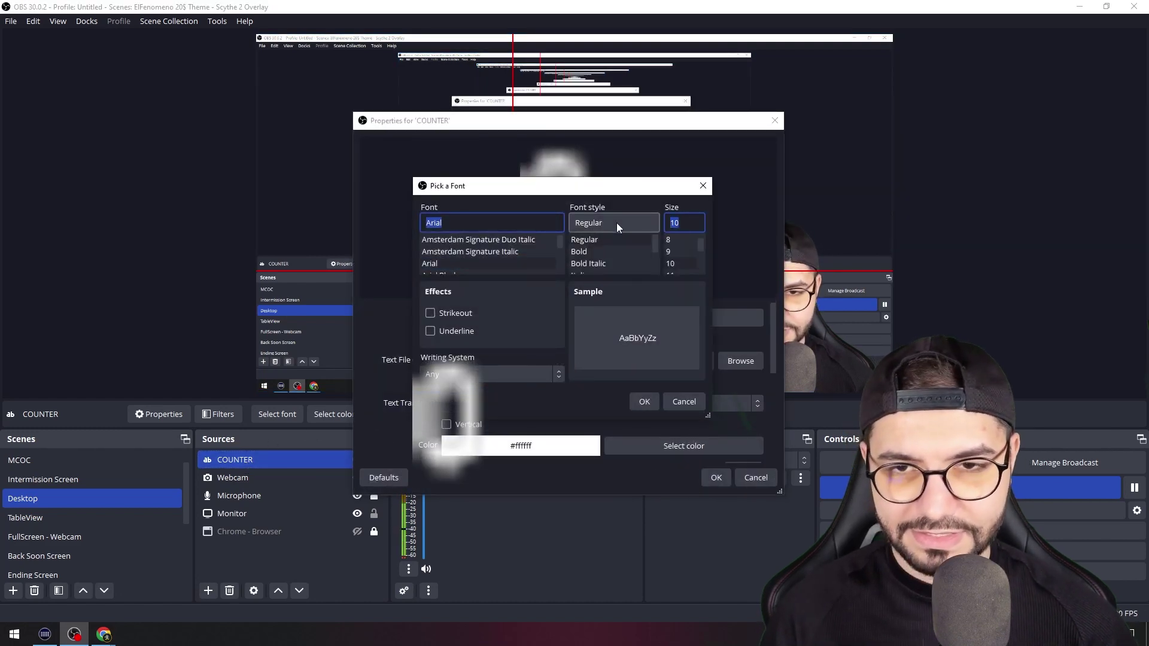
pyautogui.write('200')
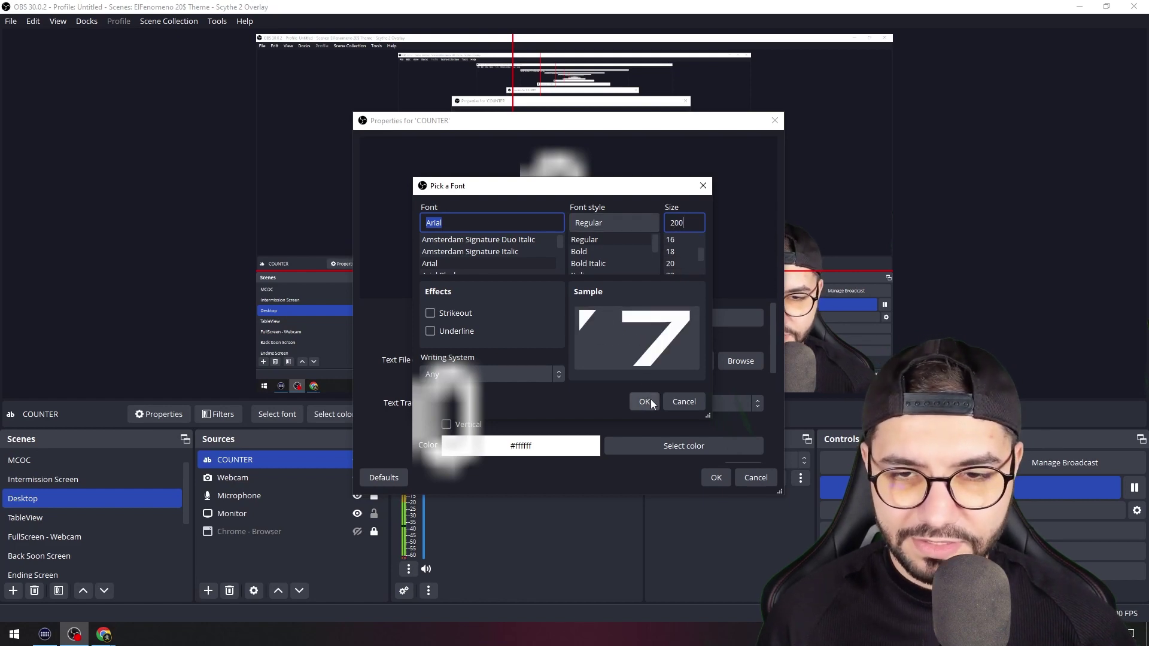
pyautogui.click(645, 402)
pyautogui.click(718, 475)
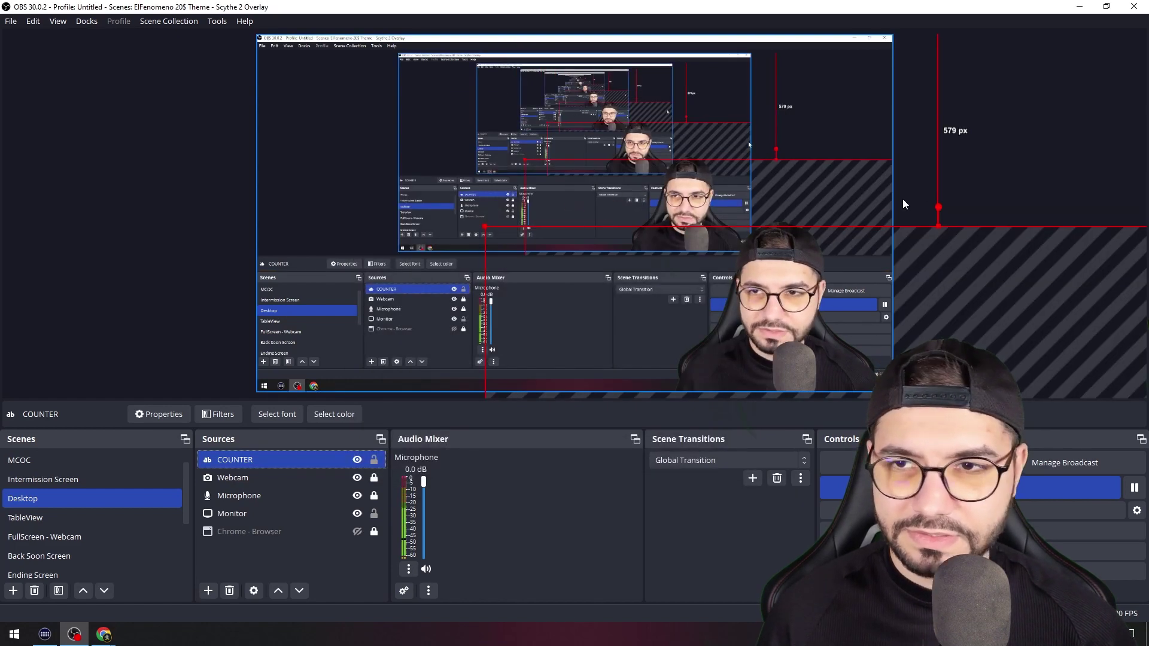
# - Shrink the COUNTER 0 text and nudge it into the canvas's top-right corner, closing its properties afterwards
pyautogui.moveTo(941, 232)
pyautogui.mouseDown()
pyautogui.moveTo(941, 254)
pyautogui.moveTo(984, 40)
pyautogui.moveTo(932, 75)
pyautogui.mouseUp()
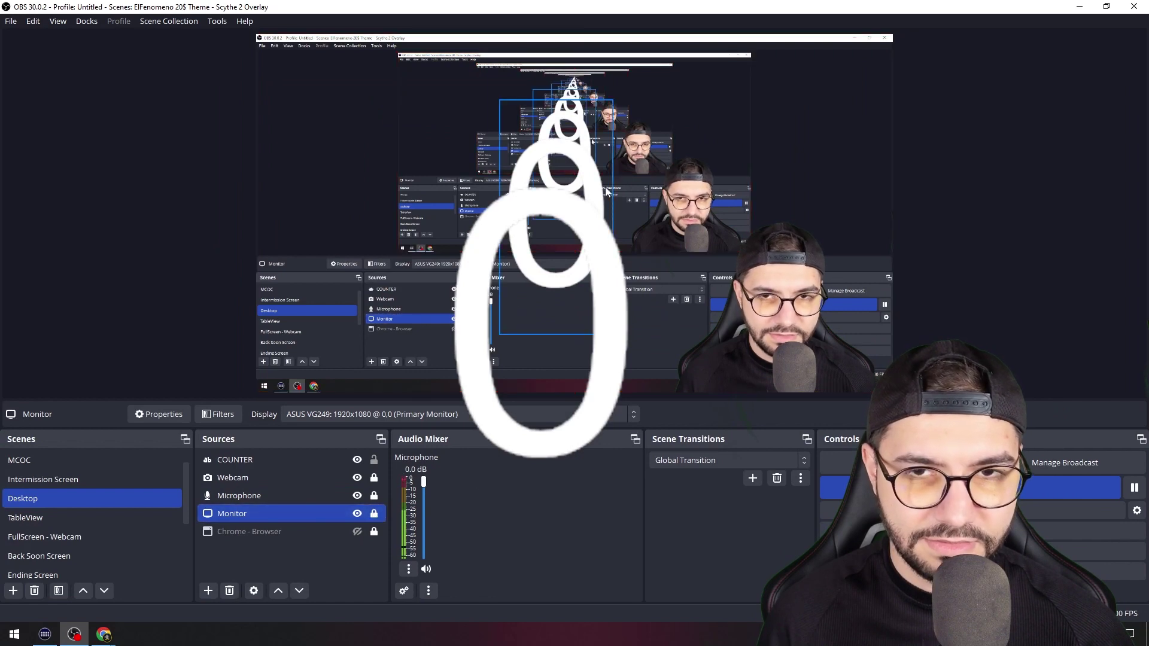
pyautogui.click(599, 129)
pyautogui.moveTo(613, 100)
pyautogui.mouseDown()
pyautogui.moveTo(533, 285)
pyautogui.moveTo(531, 349)
pyautogui.moveTo(867, 70)
pyautogui.mouseUp()
pyautogui.click(688, 223)
pyautogui.click(866, 72)
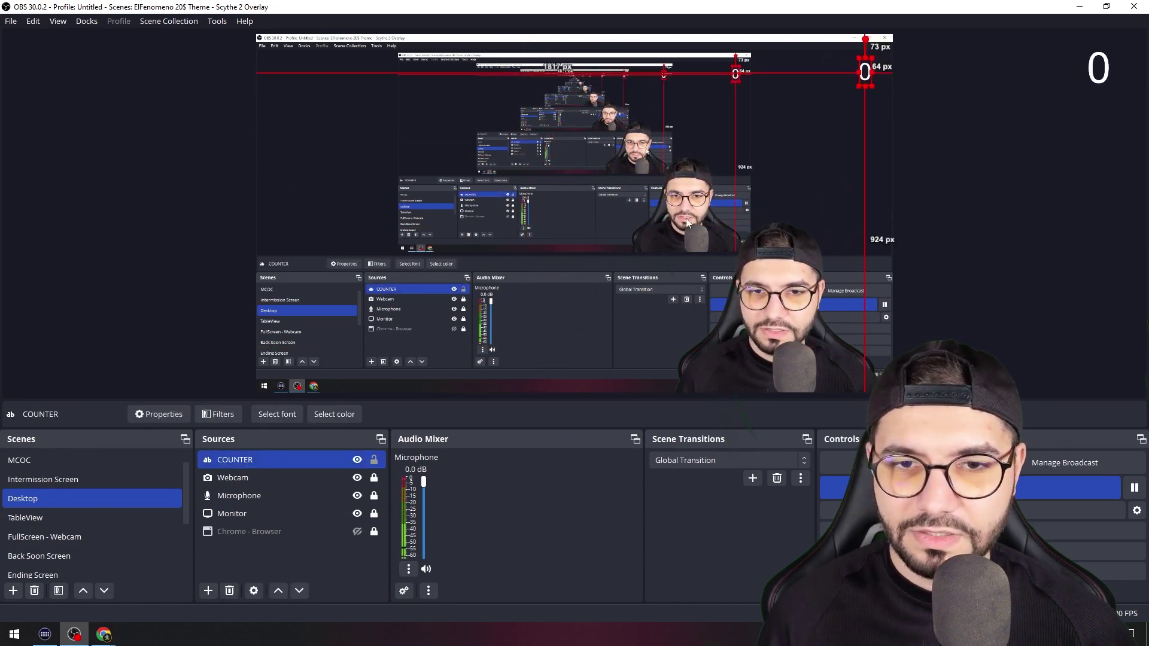
pyautogui.doubleClick(293, 461)
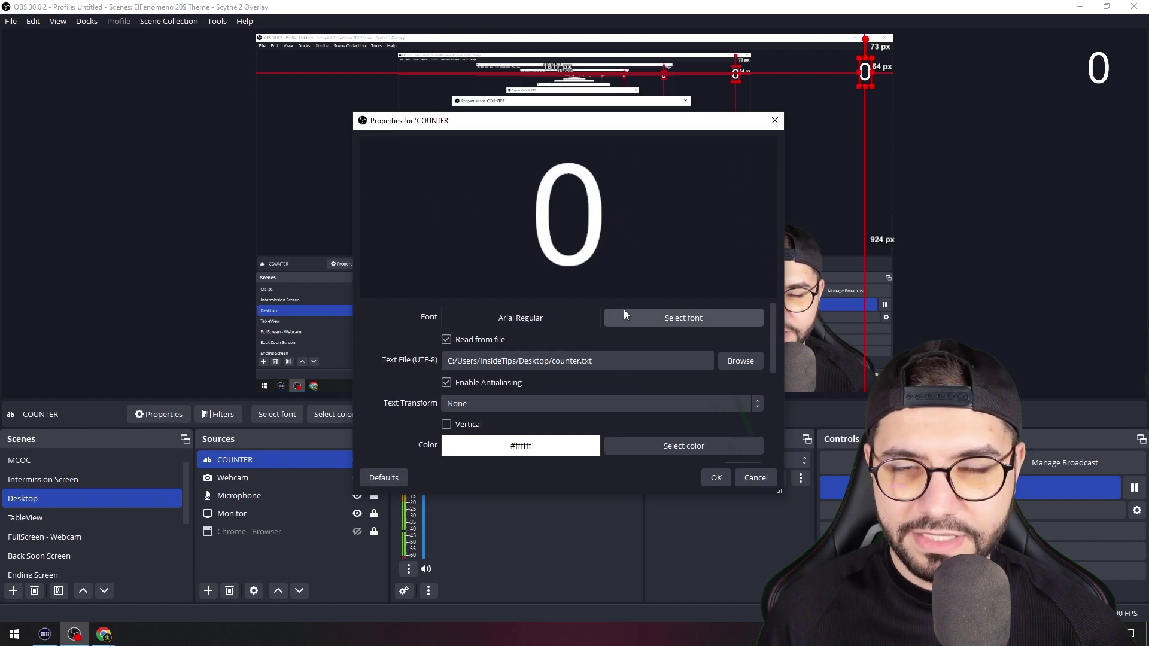
pyautogui.moveTo(629, 122); pyautogui.dragTo(551, 154)
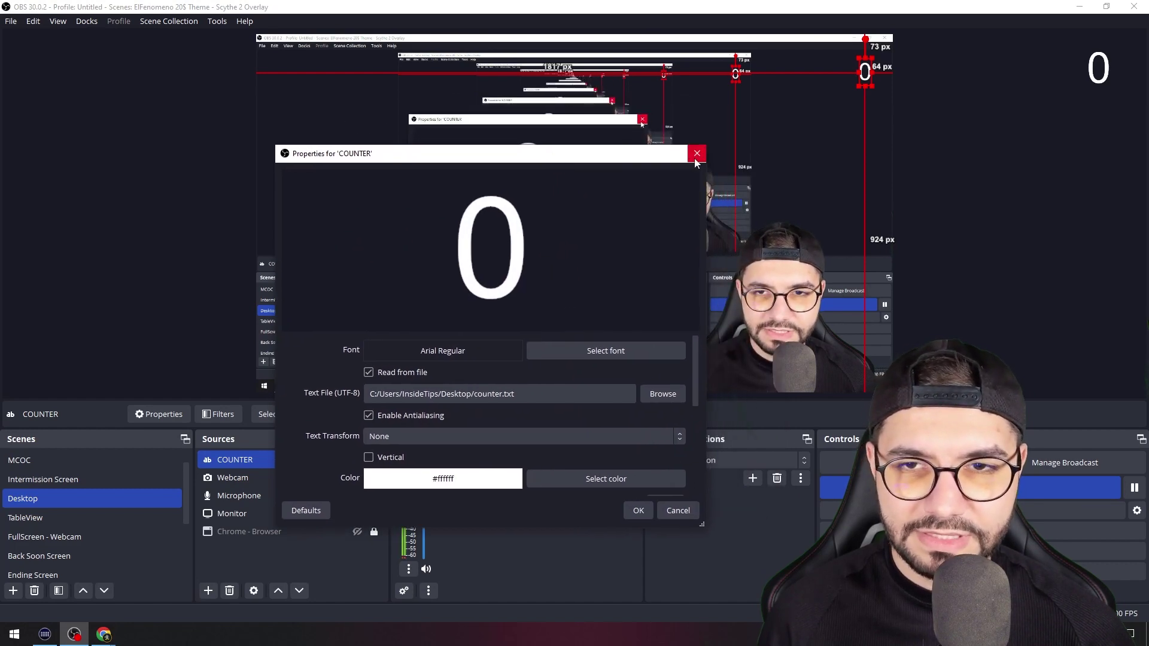
pyautogui.click(697, 157)
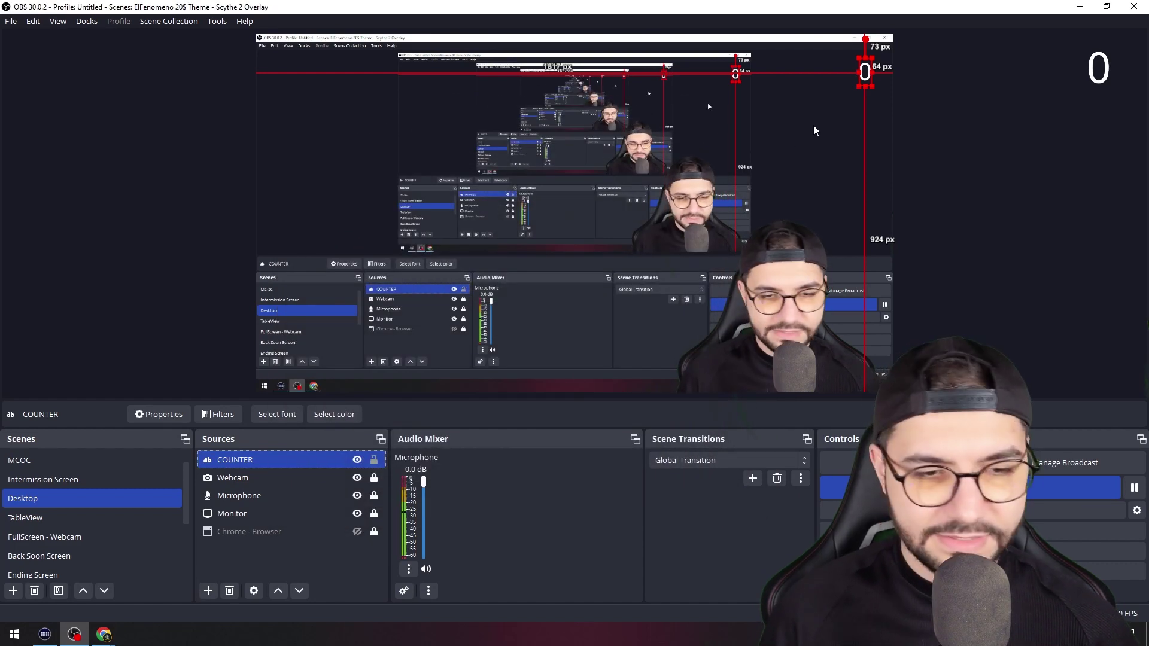
# - Bring up Stream Deck, shift its window left, then minimise it so OBS shows again
pyautogui.click(45, 635)
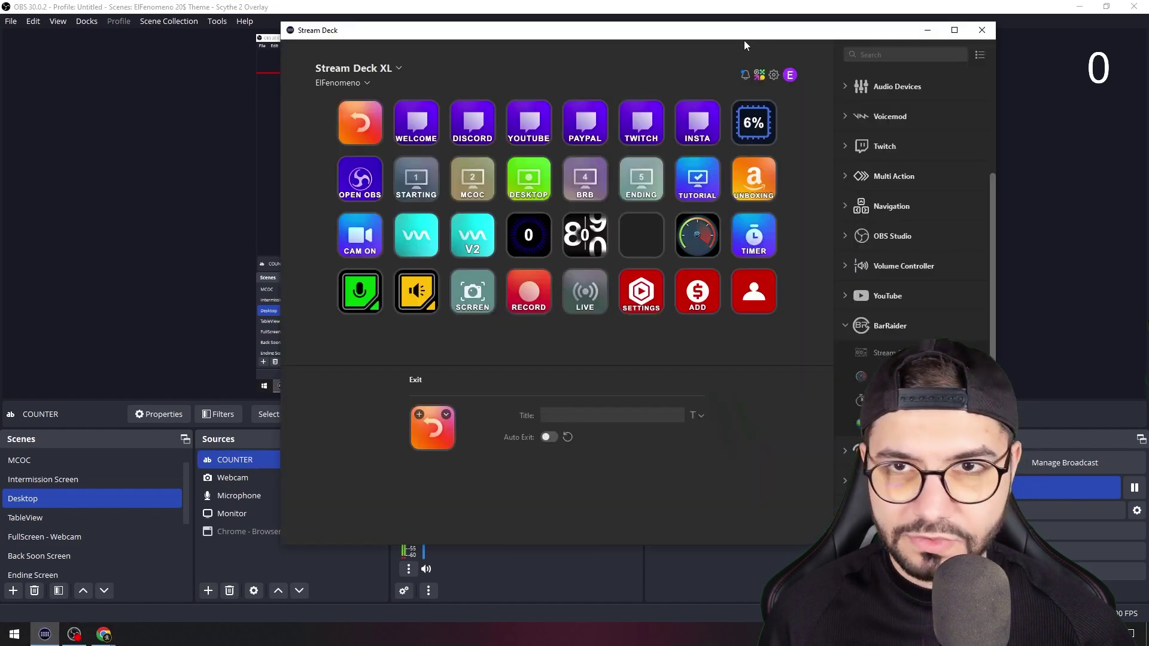
pyautogui.moveTo(744, 41); pyautogui.dragTo(466, 42)
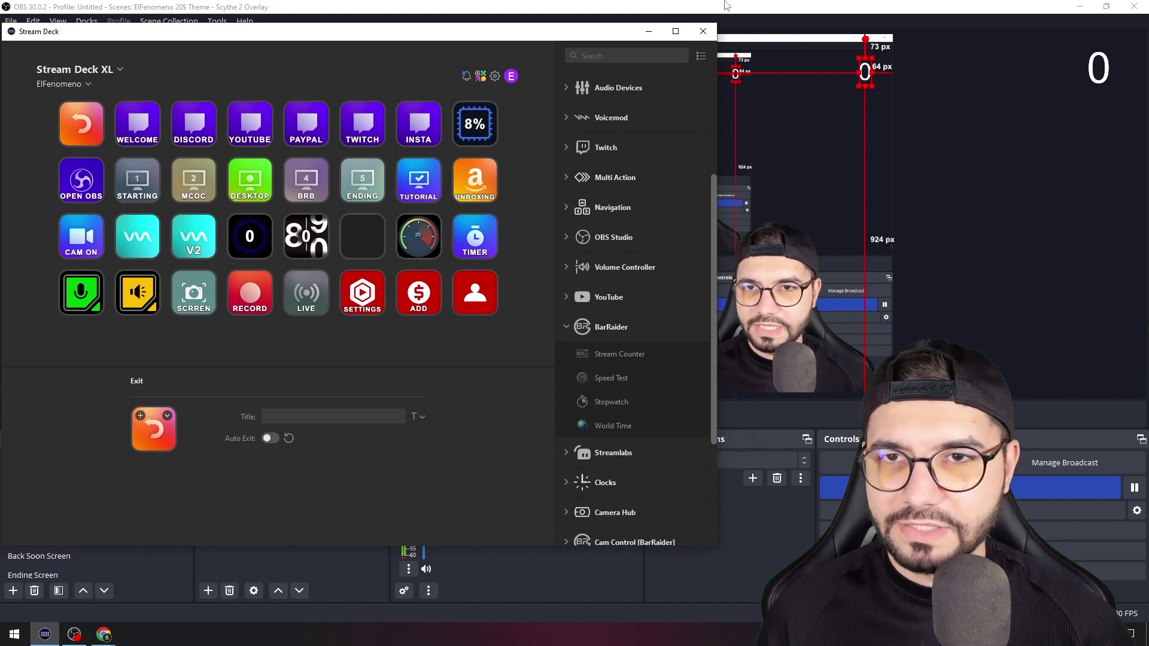
pyautogui.click(649, 31)
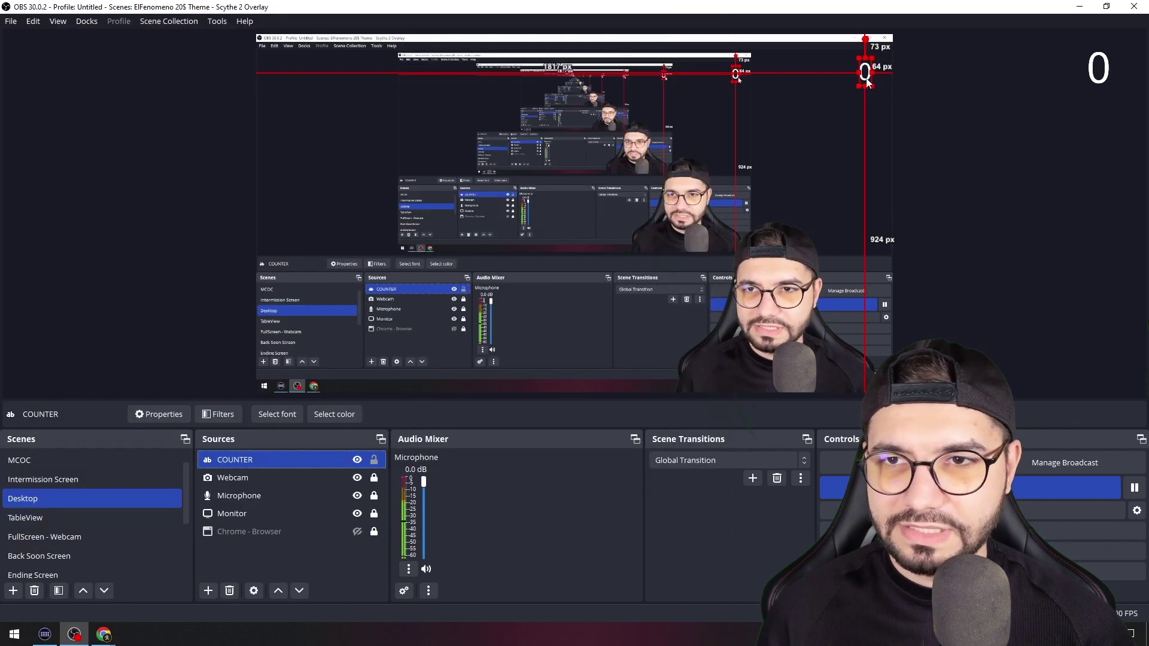
# - Change the COUNTER text font from Arial to Roboto Black
pyautogui.doubleClick(266, 458)
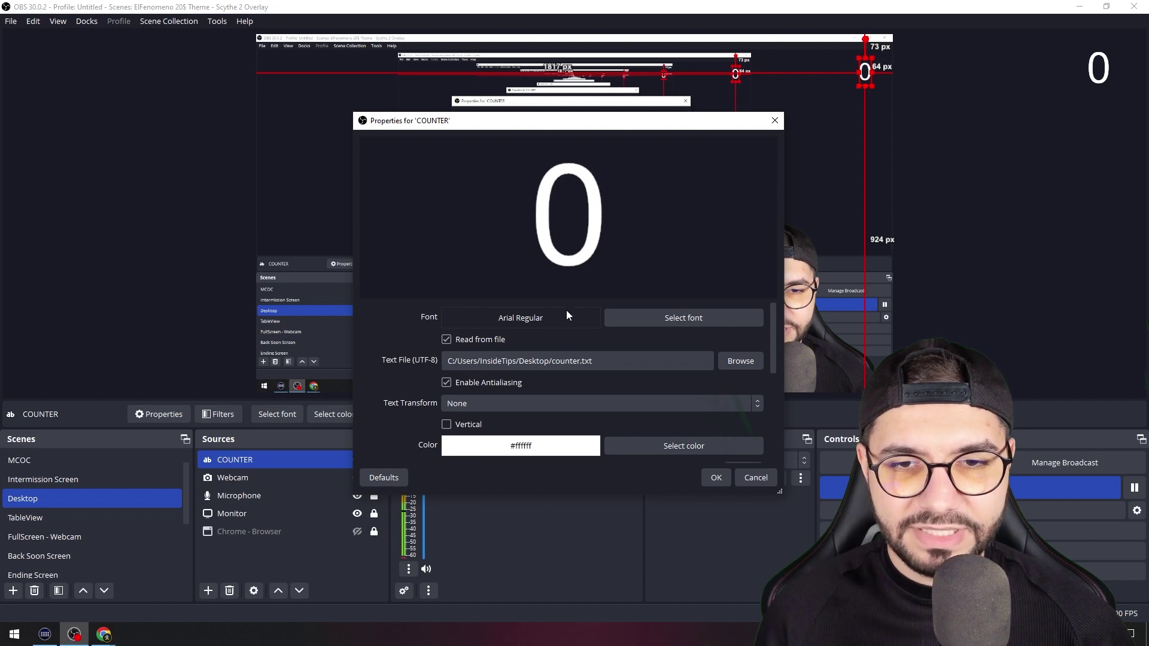
pyautogui.moveTo(600, 122); pyautogui.dragTo(535, 140)
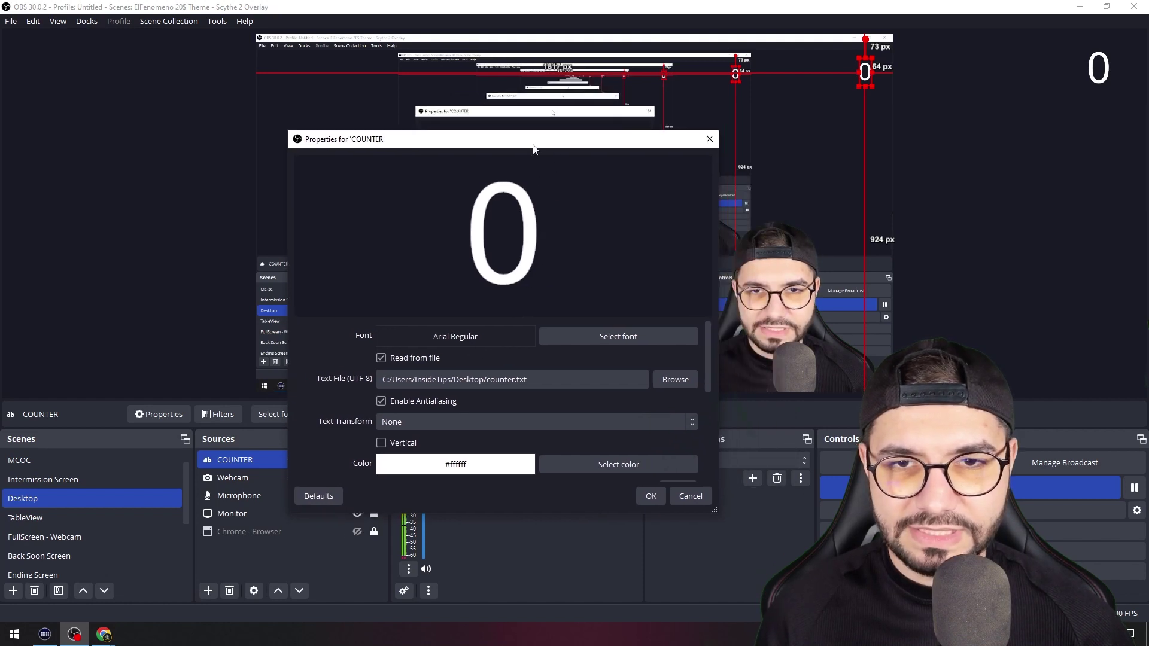
pyautogui.click(599, 336)
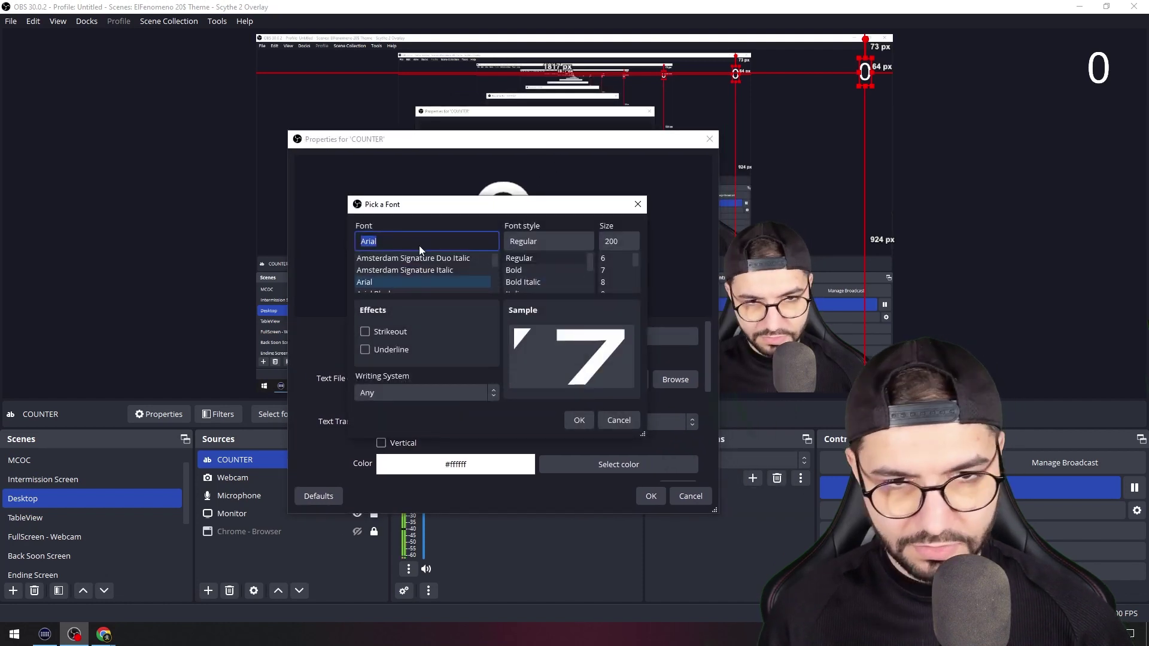
pyautogui.write('r')
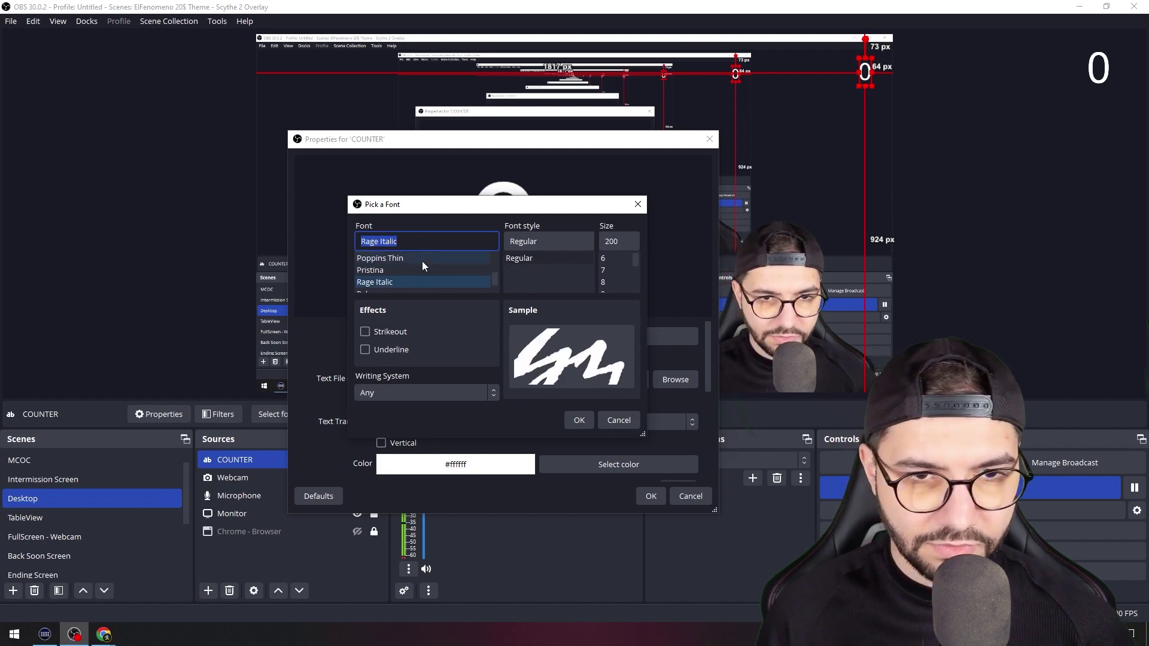
pyautogui.scroll(-1, 422, 266)
pyautogui.click(418, 283)
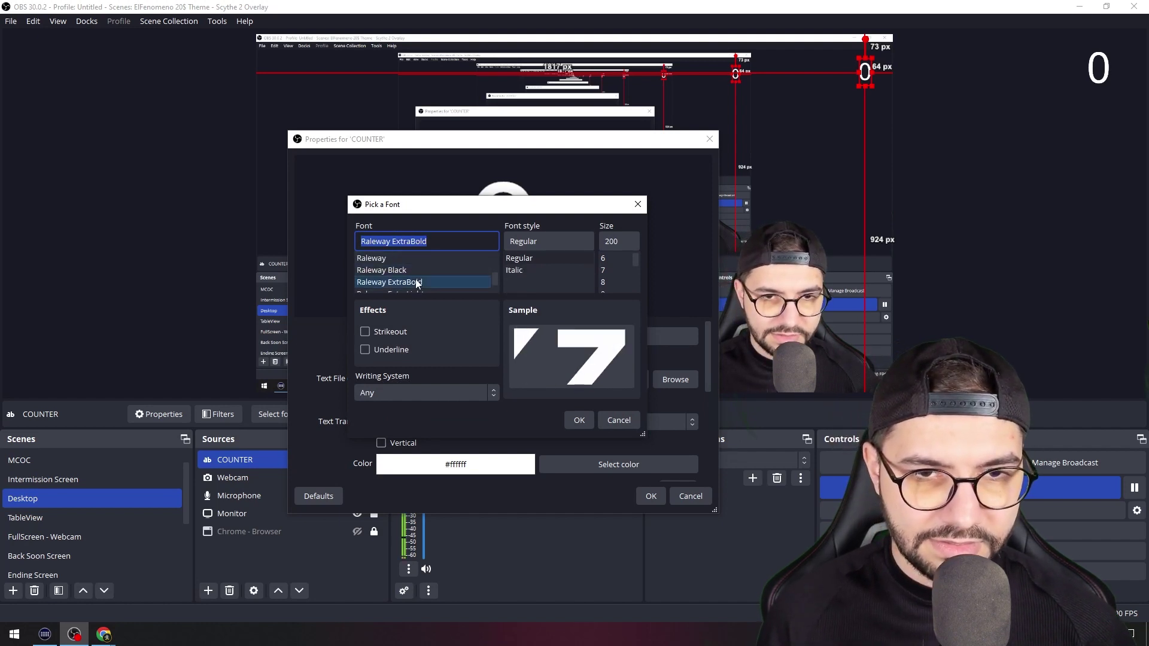
pyautogui.scroll(-1, 417, 268)
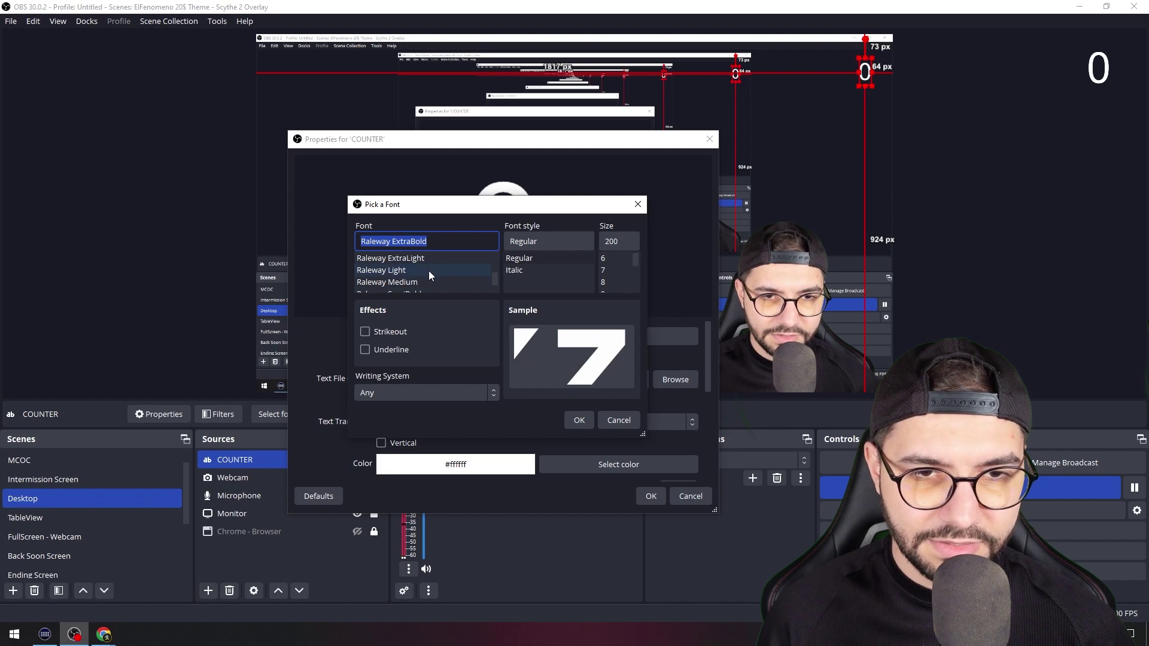
pyautogui.scroll(-1, 429, 273)
pyautogui.scroll(-1, 425, 278)
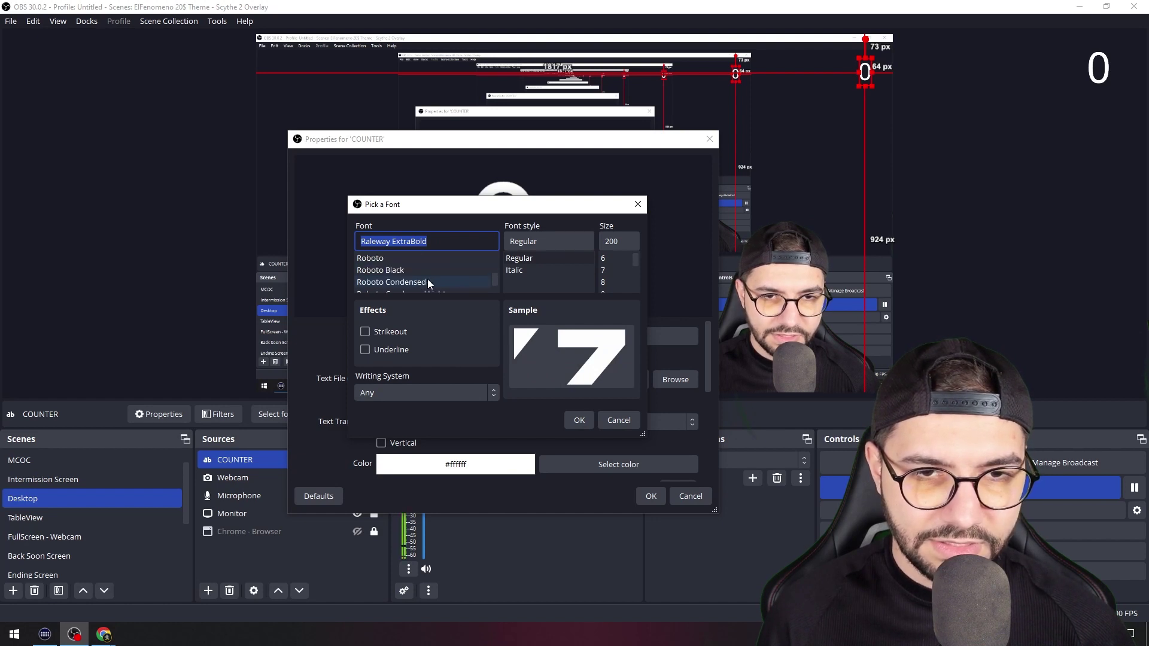
pyautogui.click(418, 270)
pyautogui.click(579, 420)
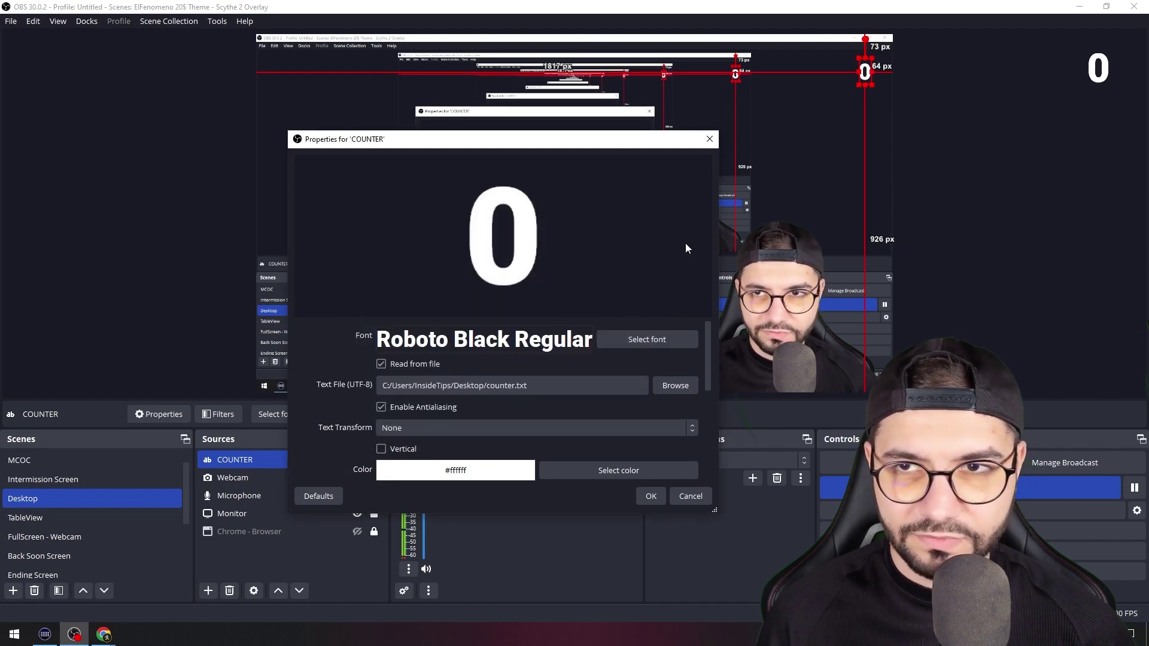
pyautogui.click(651, 497)
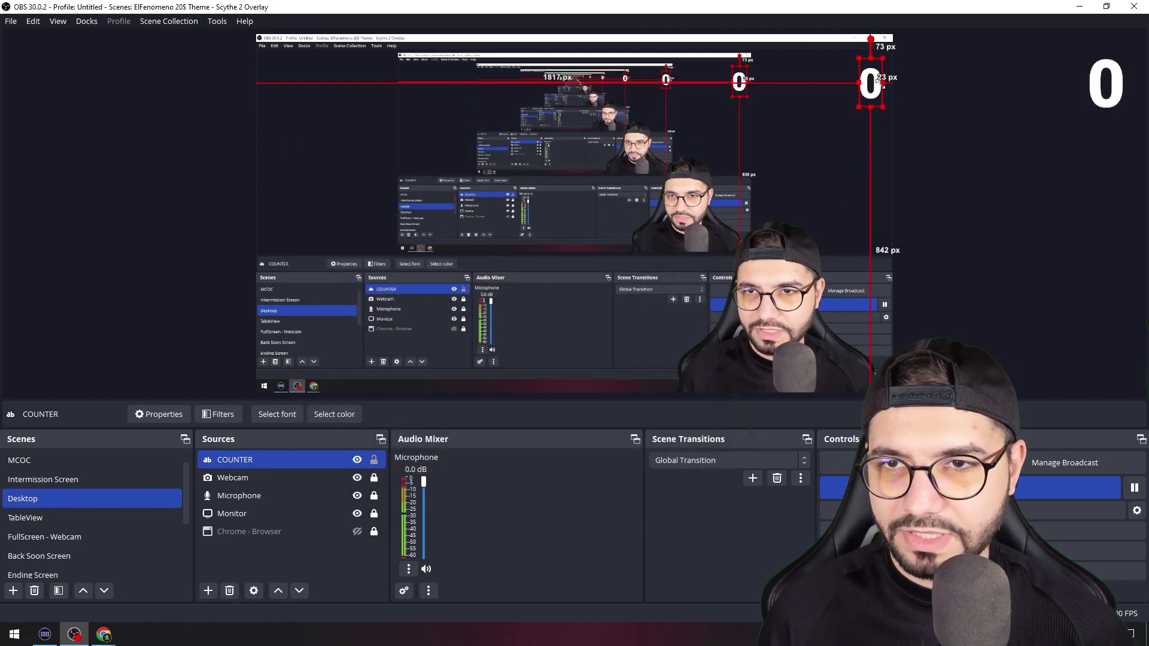
# - Enlarge the counter 0 in the top-right corner of the preview
pyautogui.moveTo(871, 86); pyautogui.dragTo(863, 90)
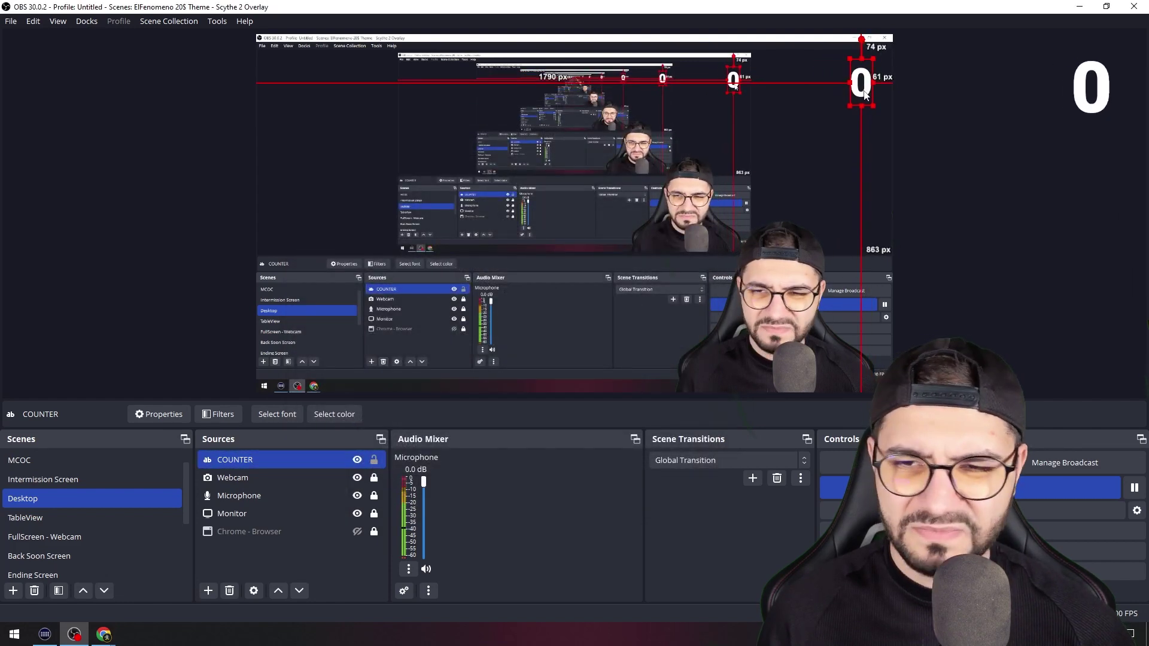
pyautogui.doubleClick(234, 459)
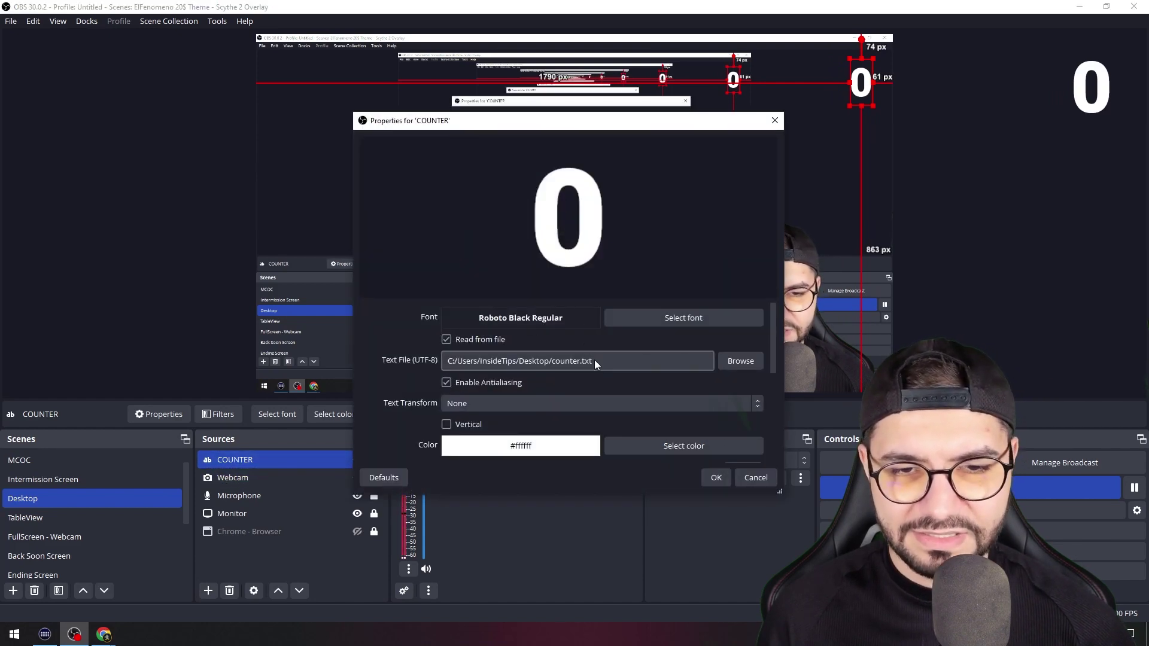
pyautogui.click(716, 477)
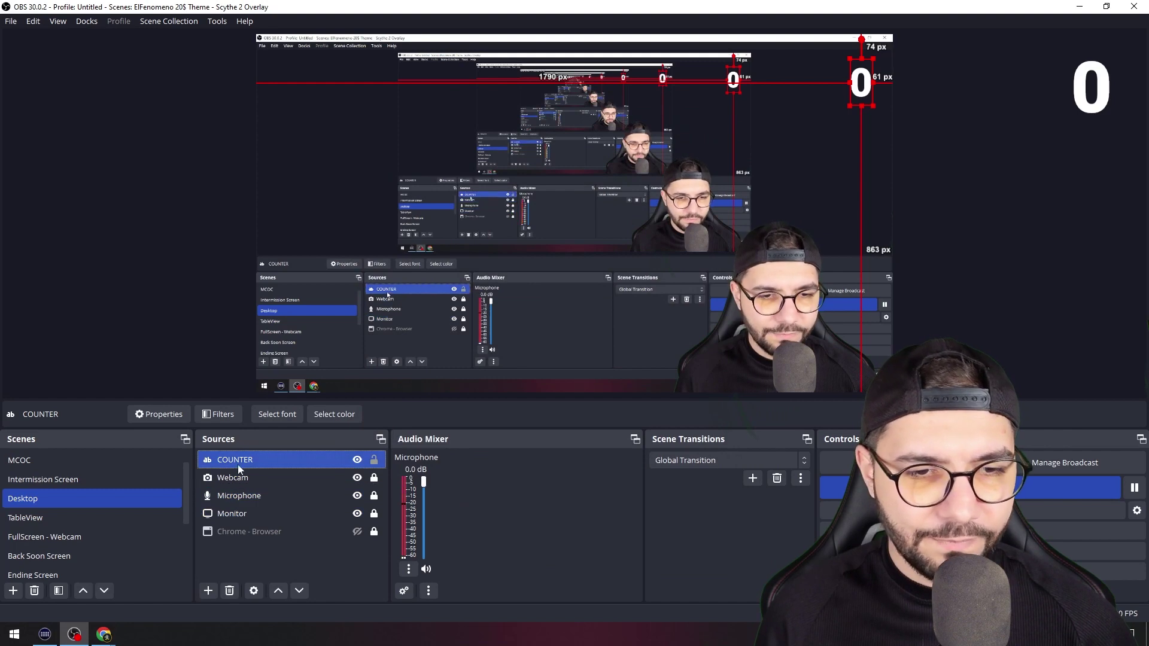
# - Nudge the counter right and add a new Text (GDI+) source named DOTS
pyautogui.moveTo(861, 82); pyautogui.dragTo(869, 82)
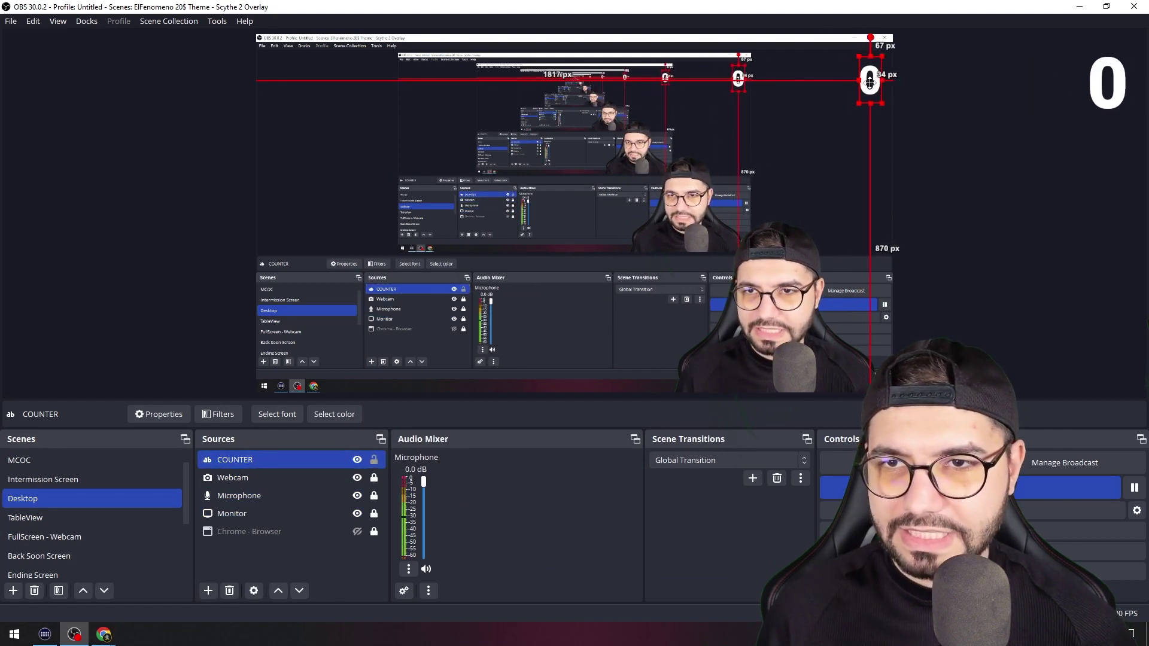
pyautogui.click(204, 591)
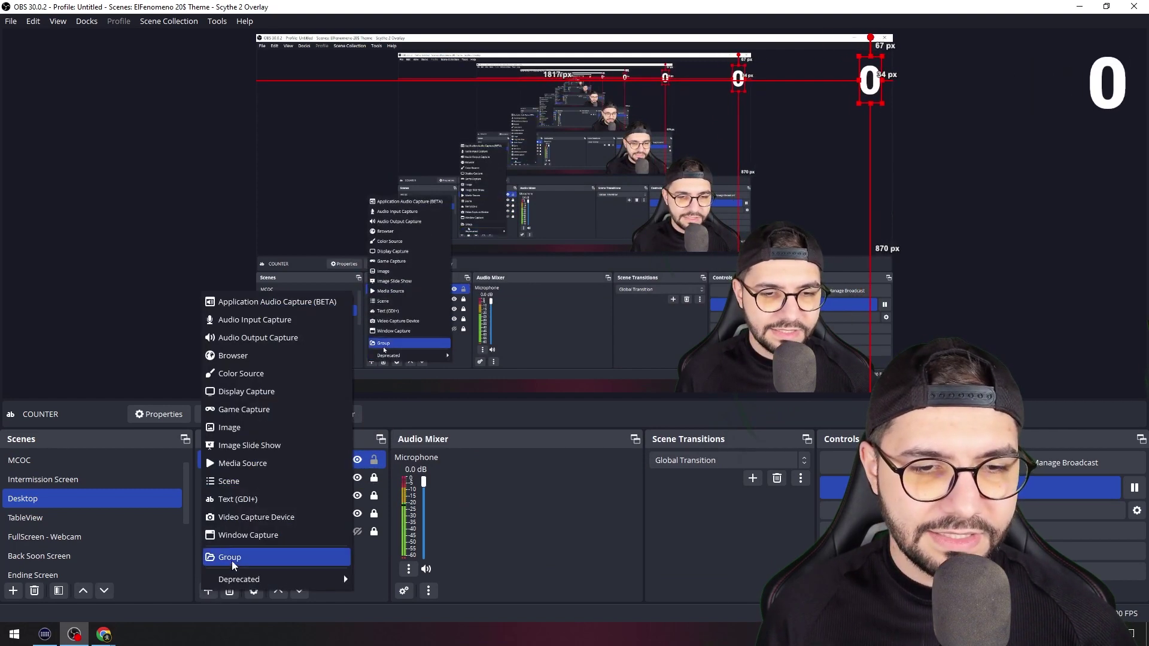
pyautogui.click(248, 503)
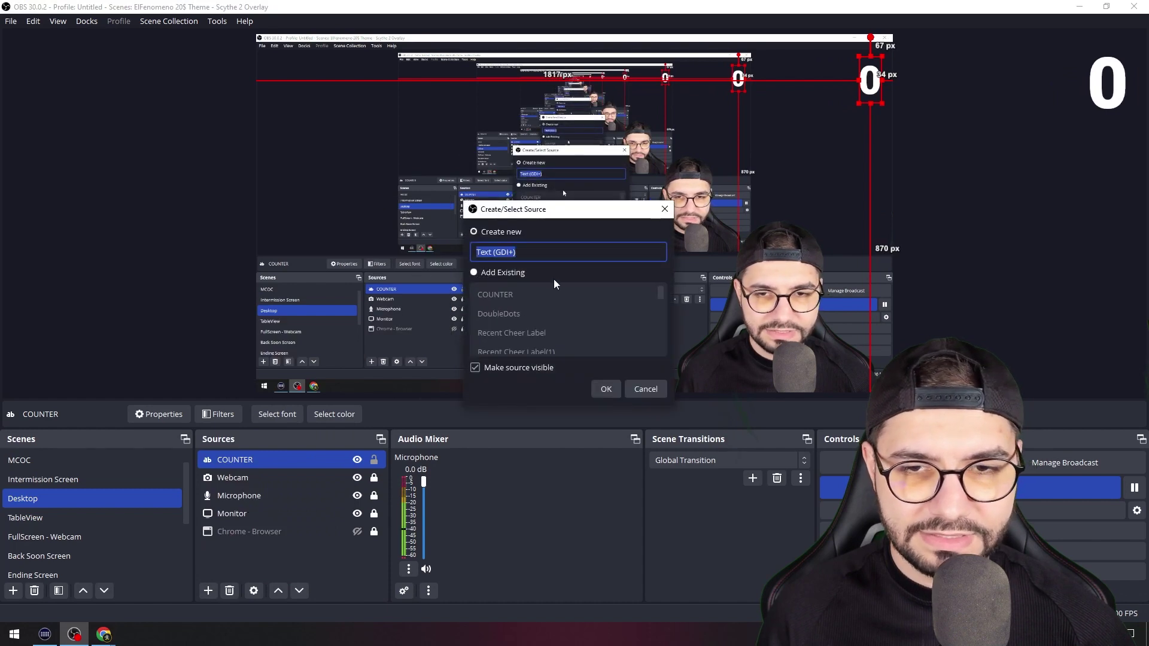
pyautogui.write('DOTS')
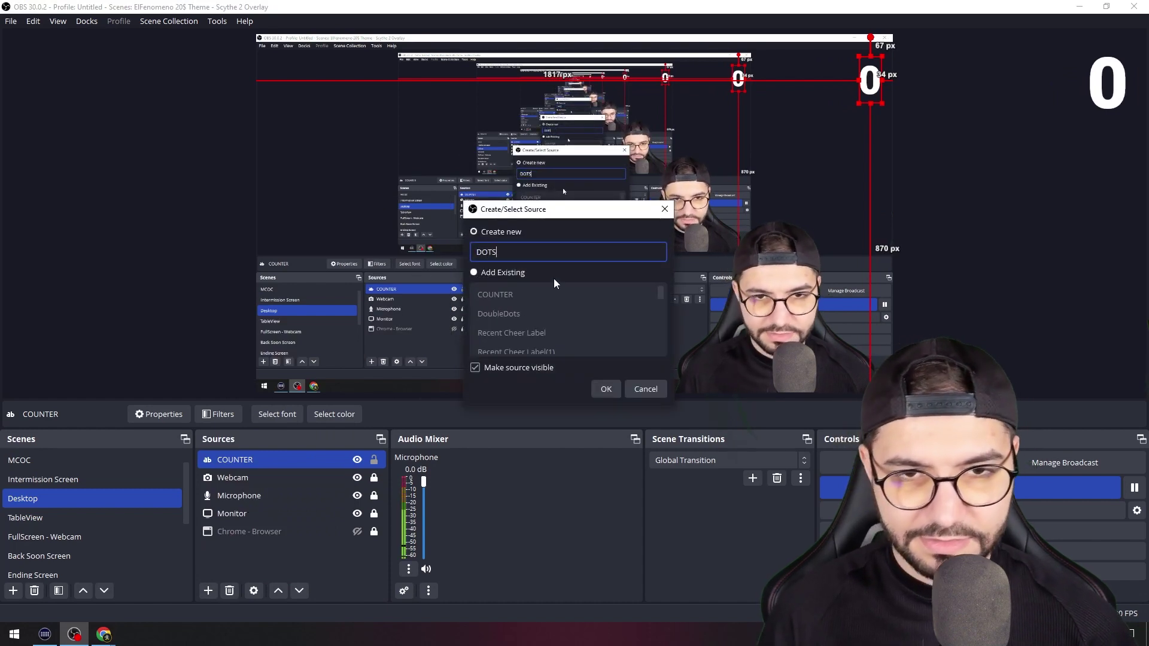
pyautogui.click(603, 389)
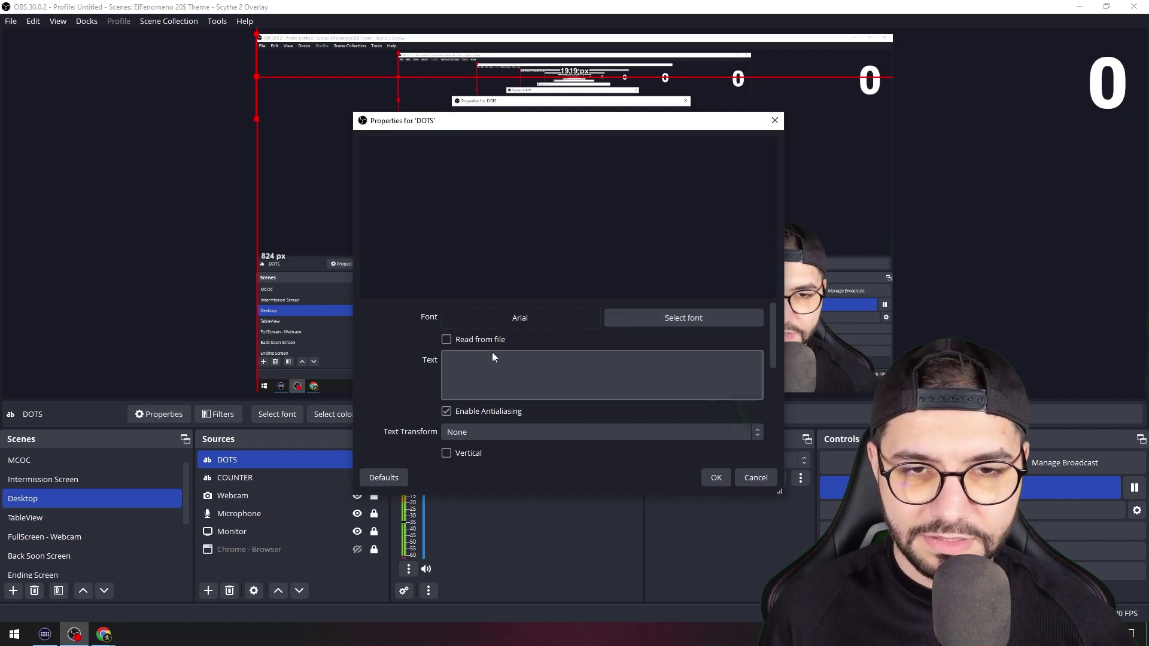
# - Set the DOTS text to a colon and shrink it next to the counter
pyautogui.click(462, 358)
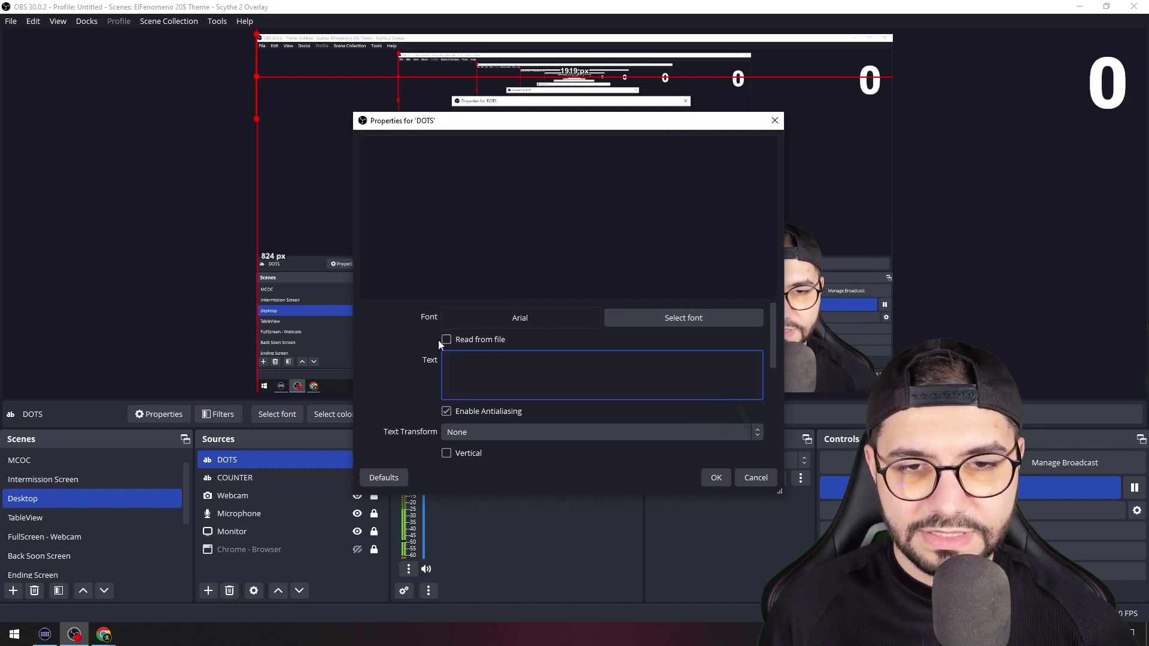
pyautogui.write(':')
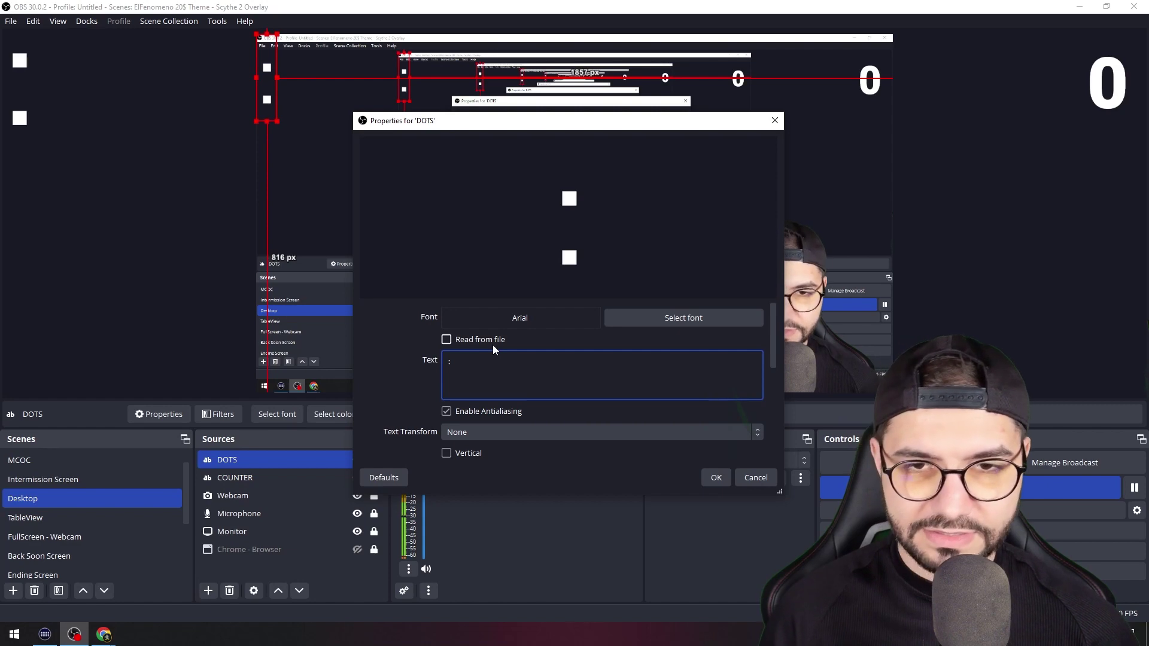
pyautogui.click(717, 477)
pyautogui.moveTo(274, 120)
pyautogui.mouseDown()
pyautogui.moveTo(259, 63)
pyautogui.moveTo(856, 95)
pyautogui.moveTo(860, 144)
pyautogui.moveTo(846, 68)
pyautogui.moveTo(848, 83)
pyautogui.mouseUp()
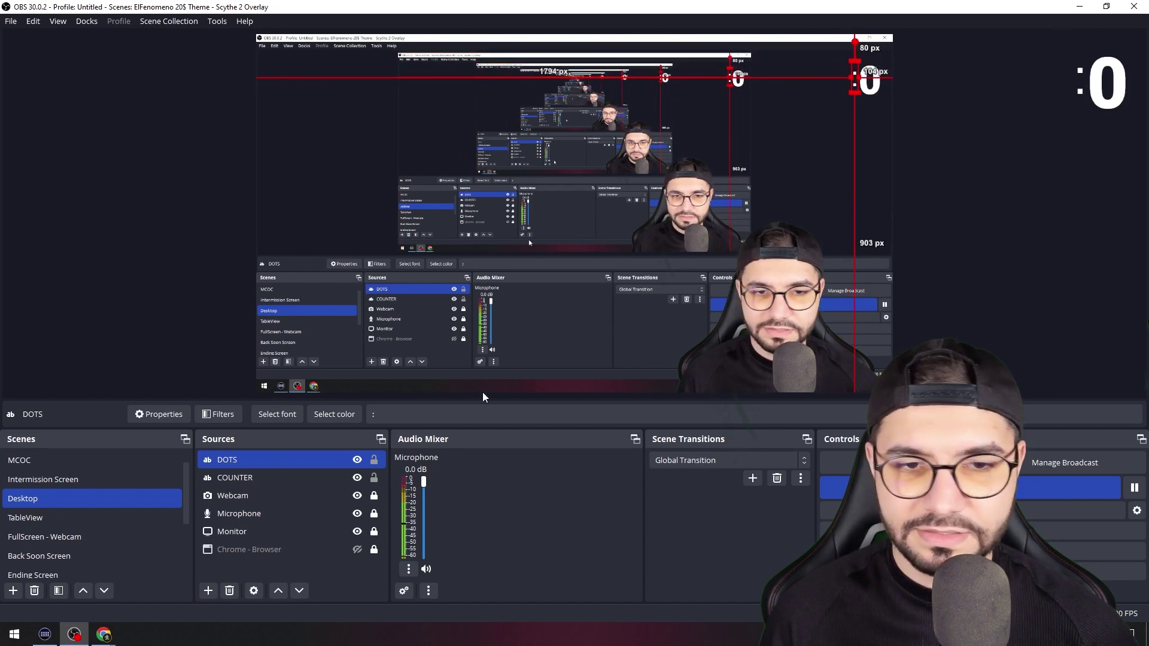
# - Change the DOTS colon's font to Bodoni MT
pyautogui.keyDown('ctrl'); pyautogui.click(252, 473); pyautogui.keyUp('ctrl')
pyautogui.doubleClick(244, 461)
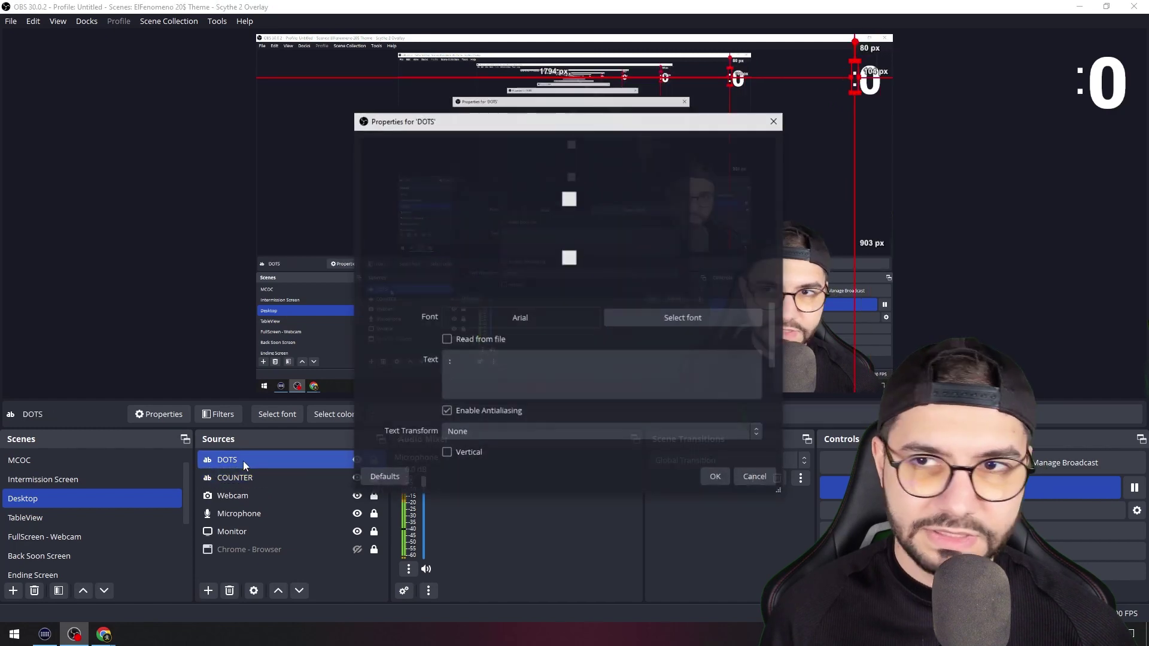
pyautogui.click(617, 312)
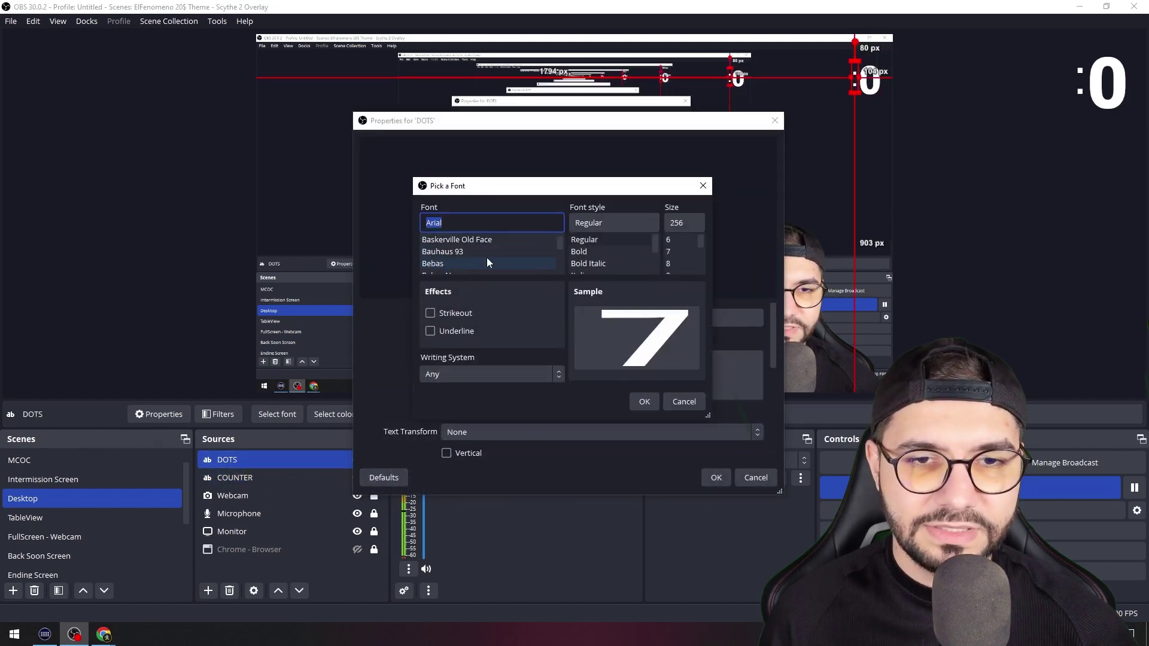
pyautogui.scroll(-4, 487, 261)
pyautogui.click(487, 263)
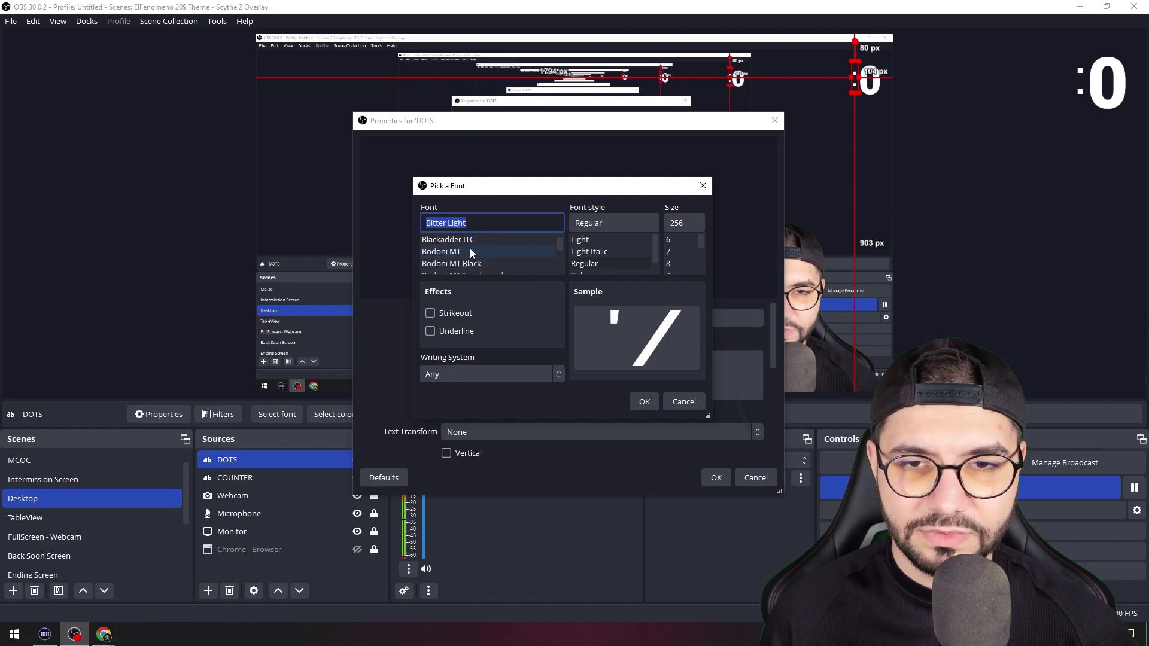
pyautogui.click(471, 251)
pyautogui.click(644, 401)
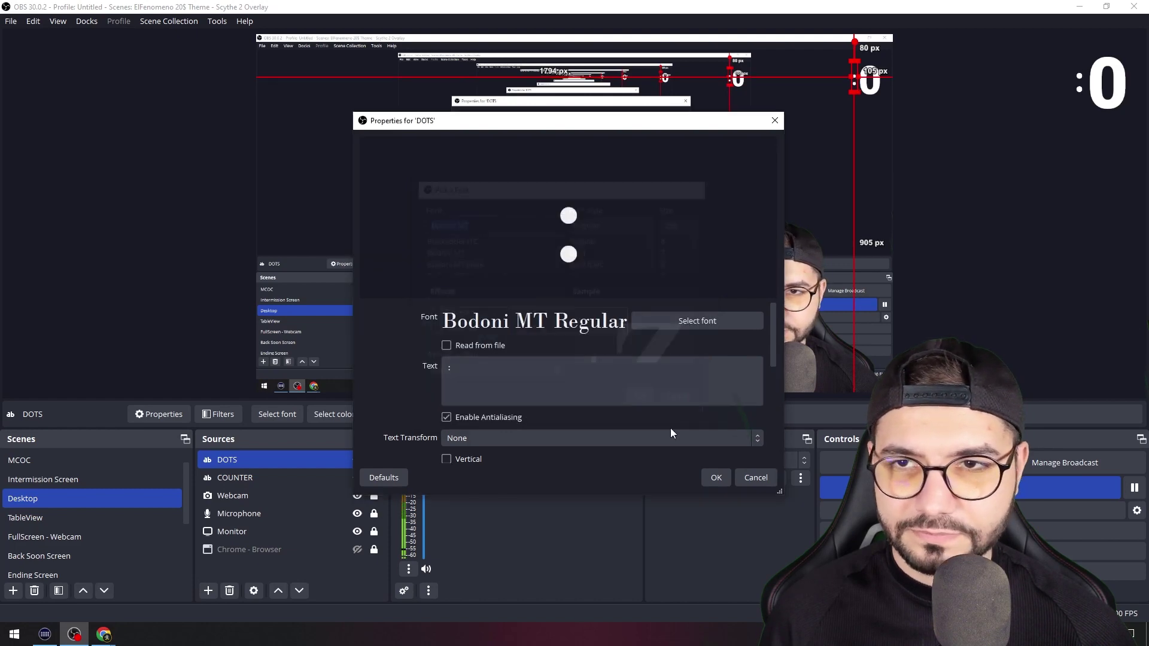
pyautogui.click(716, 477)
# - Resize and lower the colon so it lines up beside the 0, reading :0
pyautogui.moveTo(858, 91)
pyautogui.mouseDown()
pyautogui.moveTo(873, 101)
pyautogui.moveTo(857, 110)
pyautogui.mouseUp()
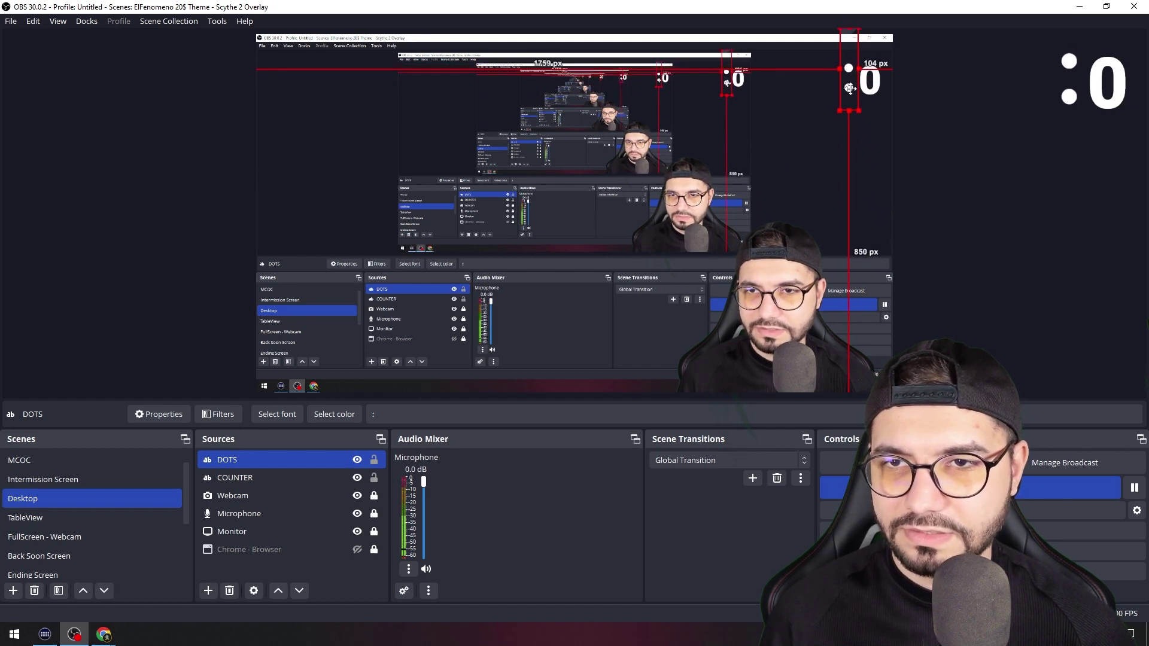
pyautogui.moveTo(857, 109); pyautogui.dragTo(859, 118)
pyautogui.click(820, 140)
pyautogui.click(850, 87)
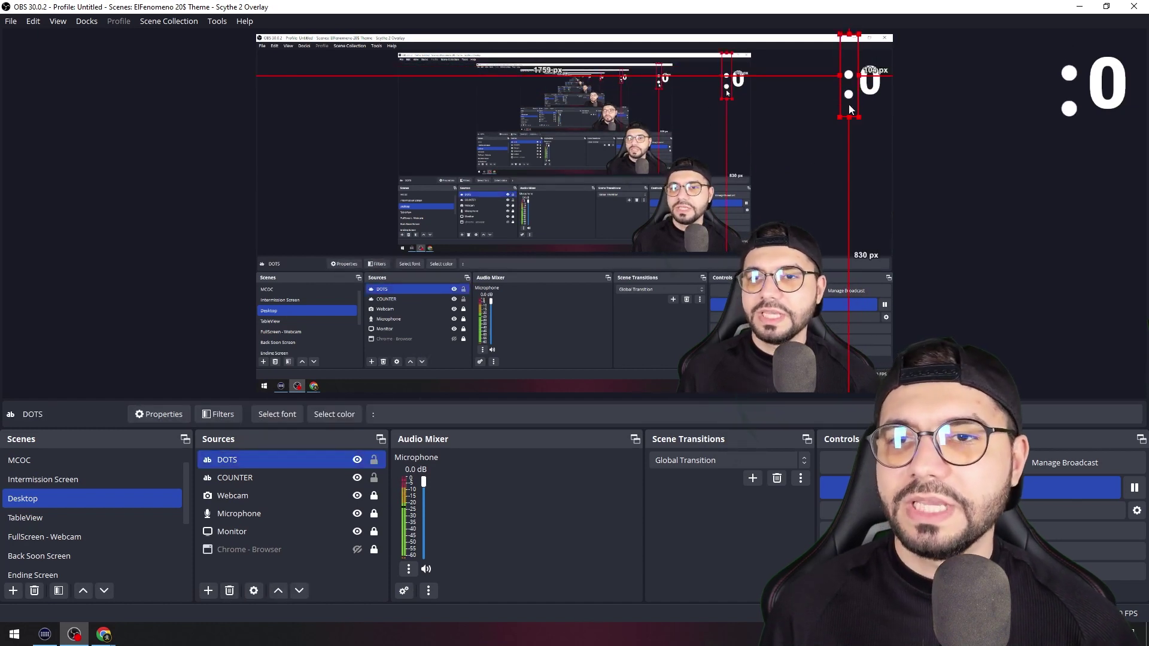
pyautogui.moveTo(850, 116); pyautogui.dragTo(851, 103)
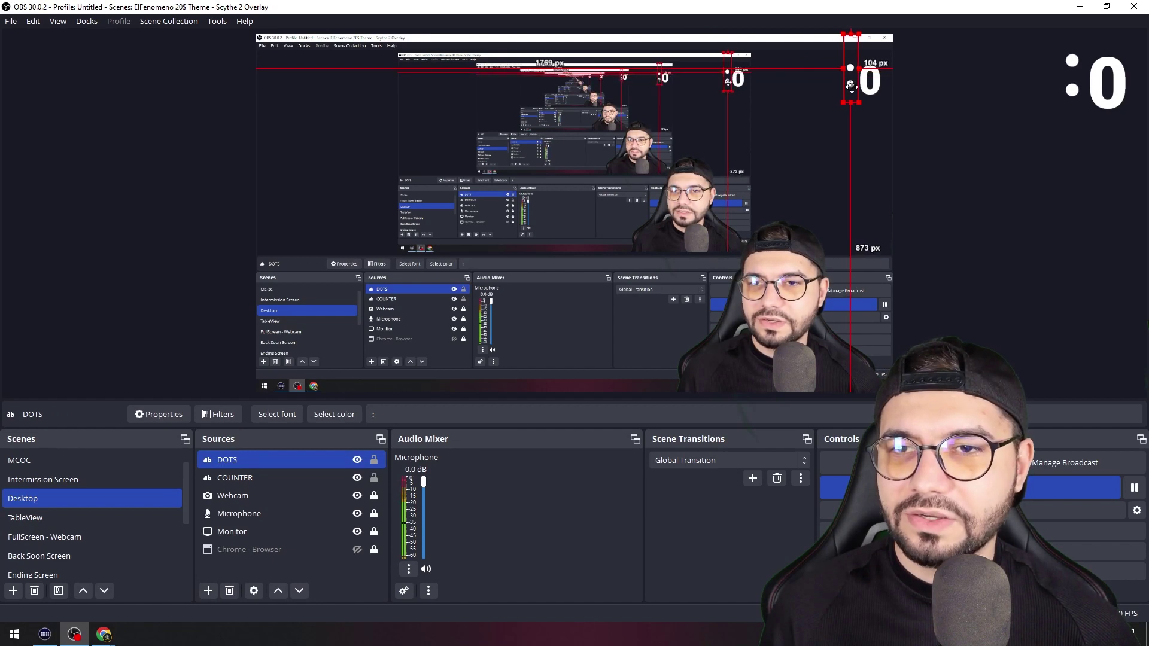